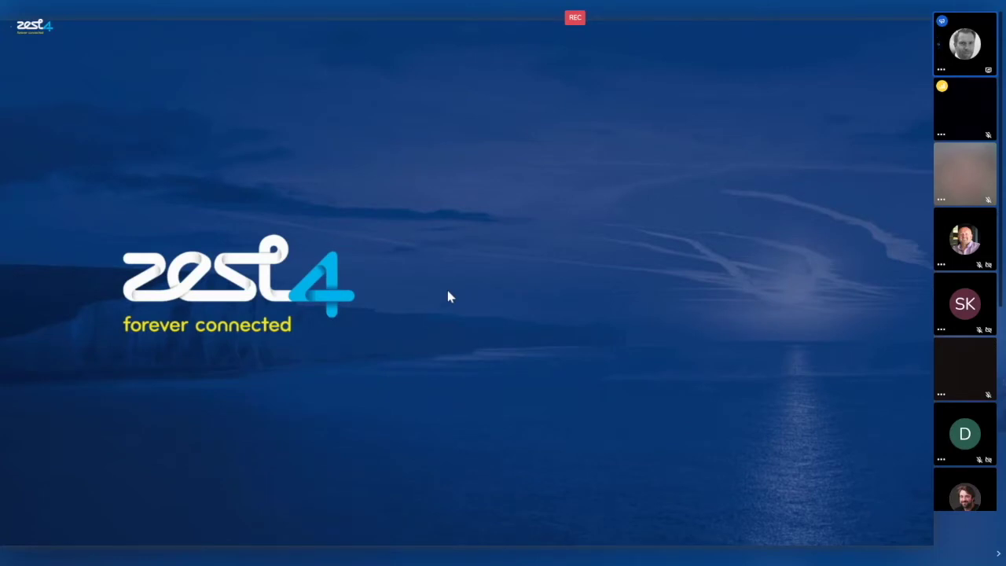
- Advance the slideshow to the UConnex Highlights slide
left_click(448, 296)
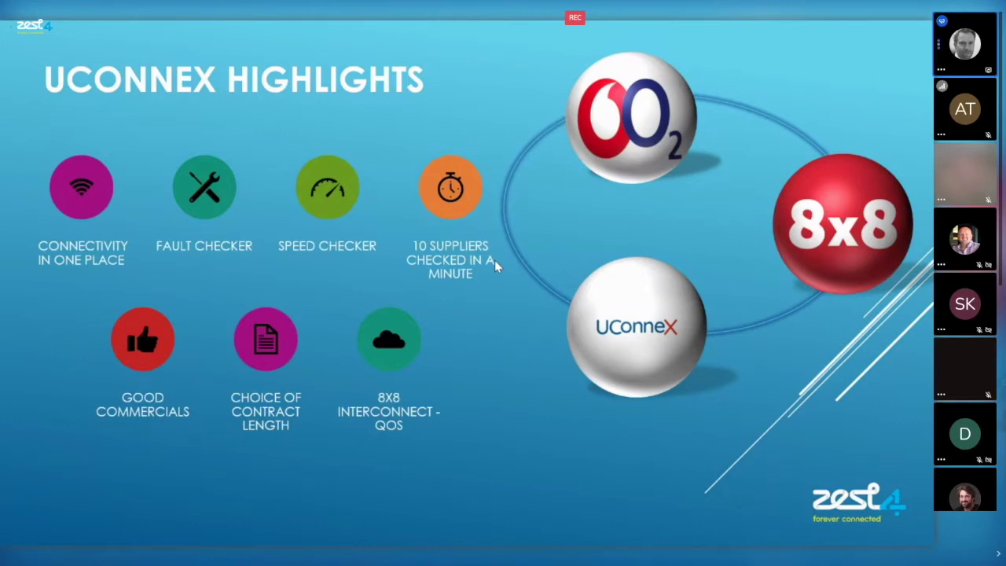
- Move to the UConnex by zest4 video slide and start the demo video
key("Right")
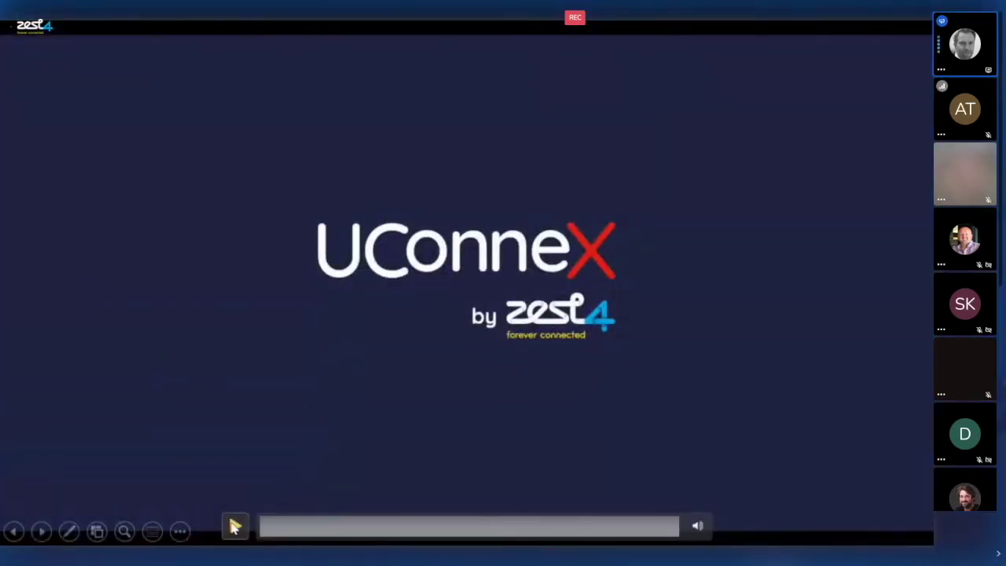
left_click(235, 526)
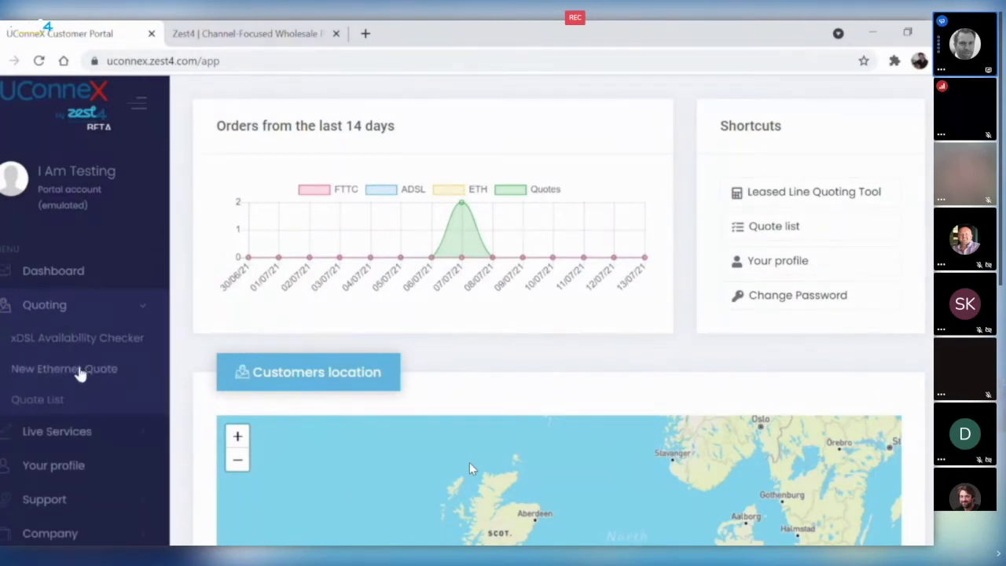
left_click(83, 377)
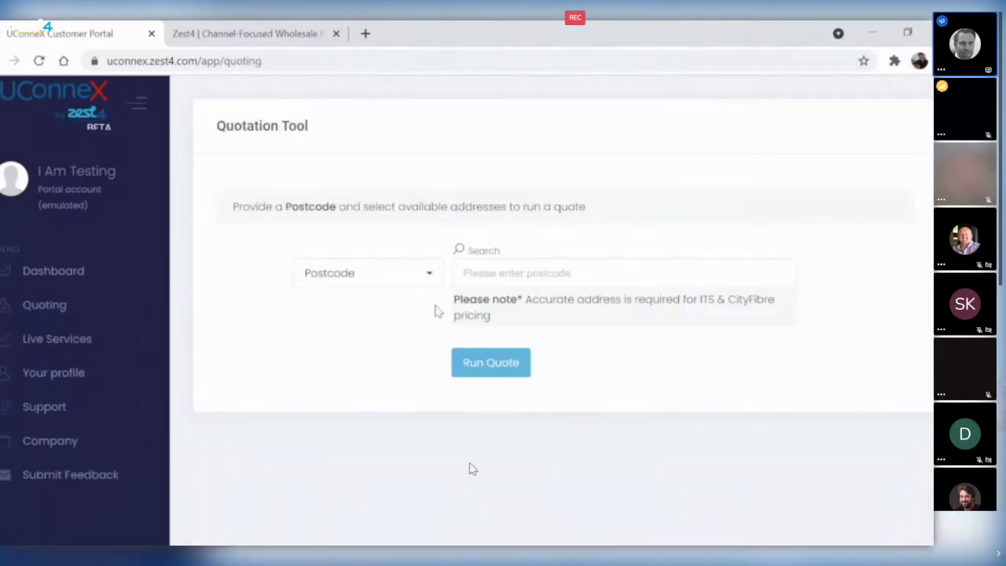
left_click(502, 281)
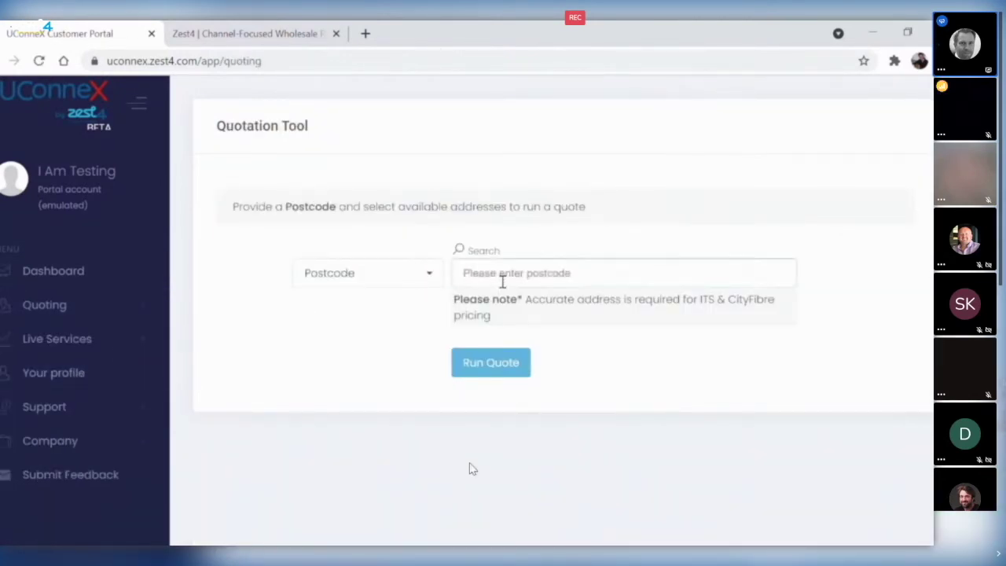
type("wa15")
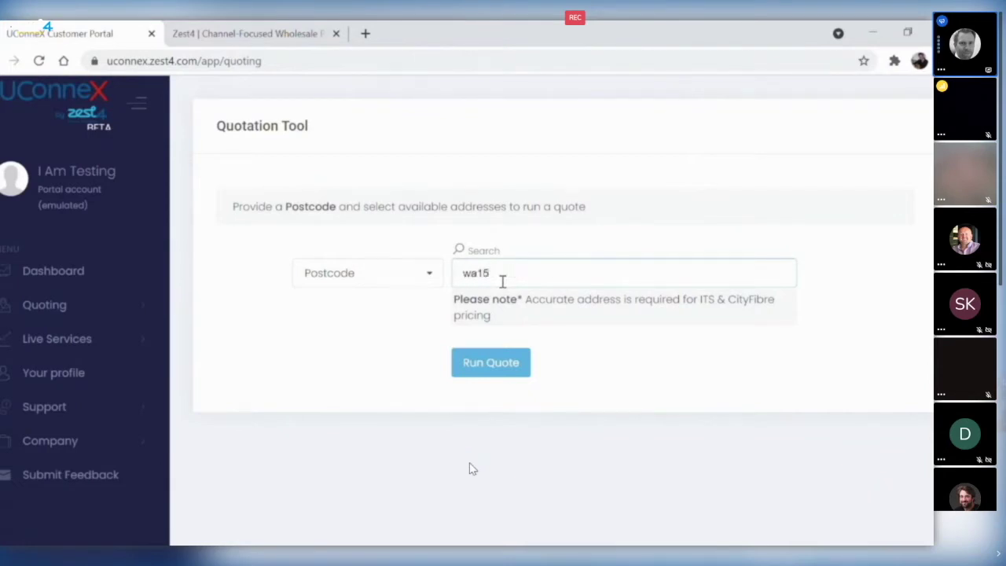
type("8nw")
left_click(523, 370)
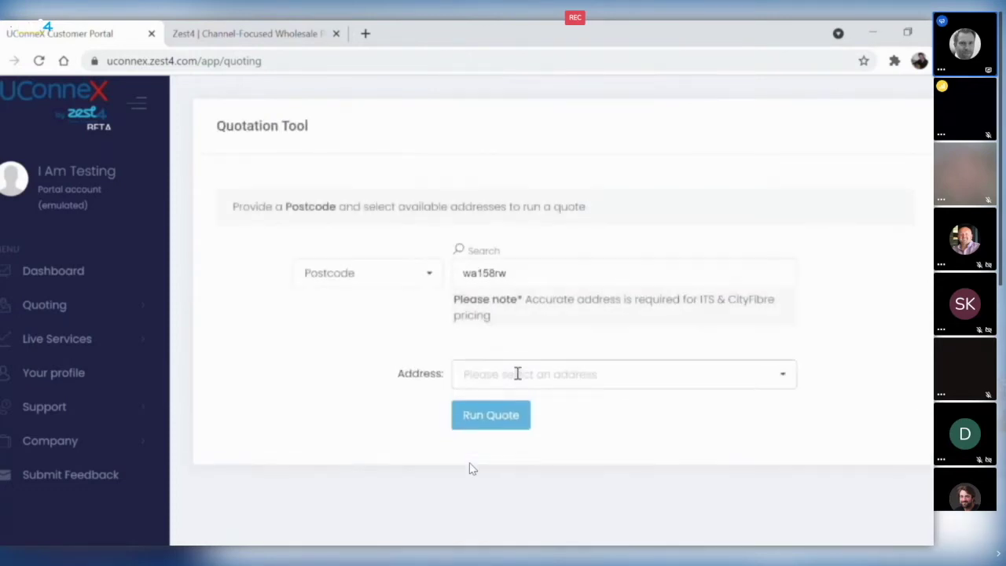
left_click(524, 379)
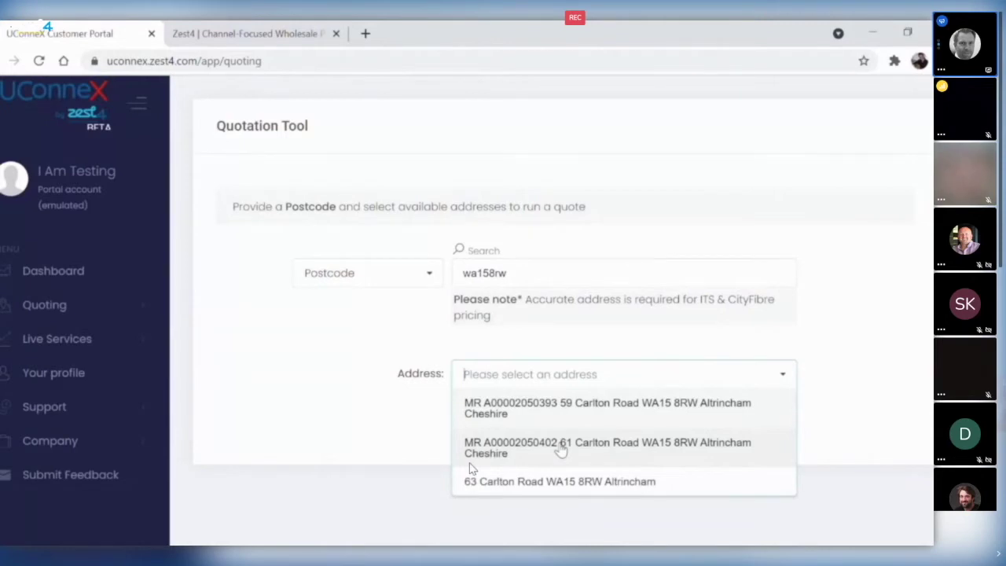
left_click(560, 448)
- Quote a Leased Line on a 3-year term at 100 Mbit/s across all access providers
left_click(582, 433)
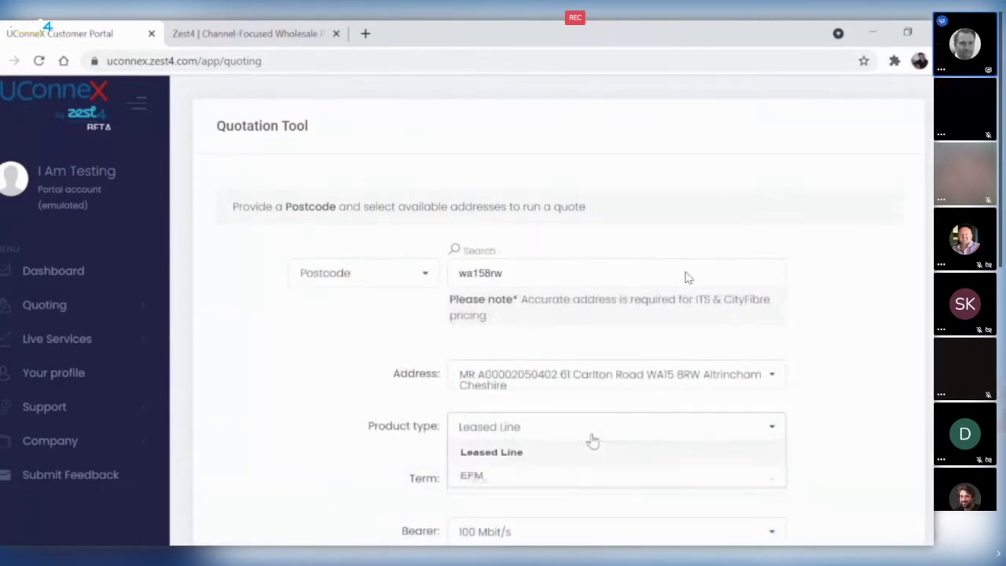
left_click(514, 464)
scroll(313, 512, "down", 2)
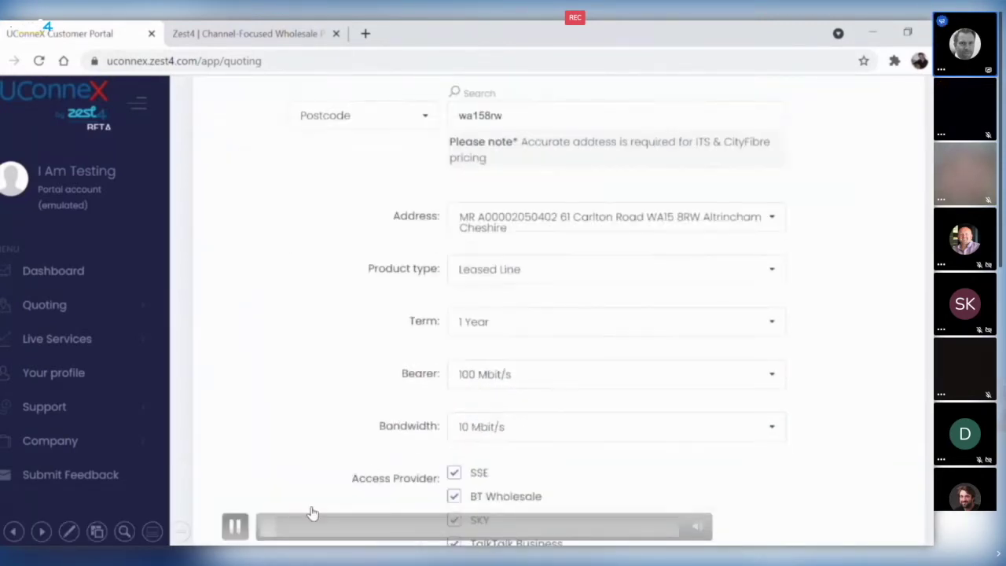
left_click(555, 285)
left_click(484, 334)
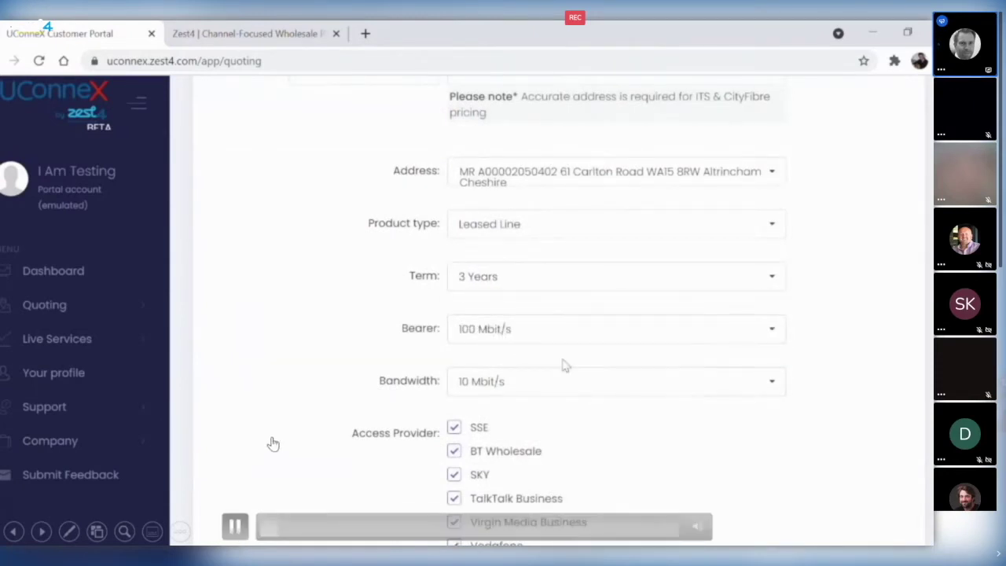
left_click(569, 386)
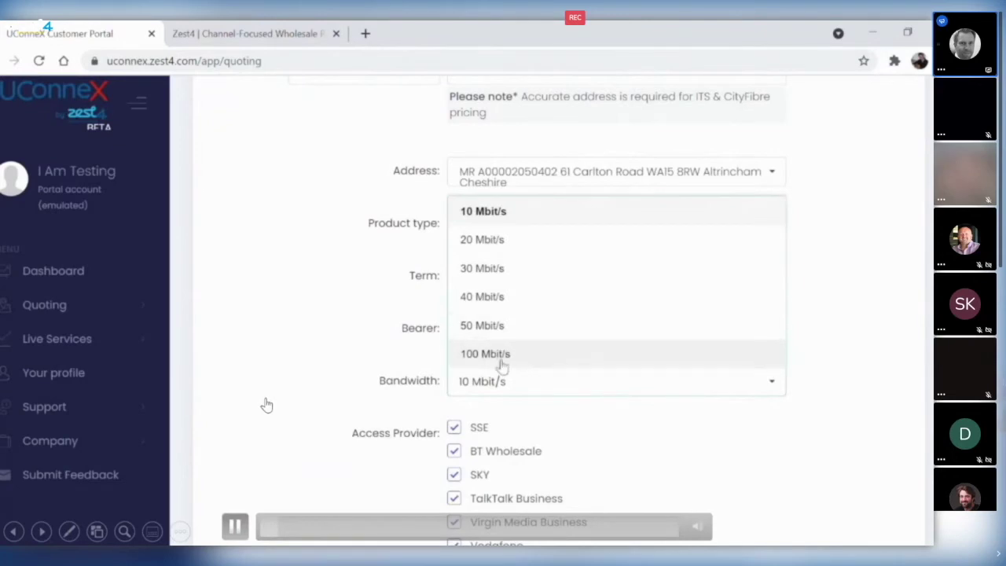
left_click(502, 357)
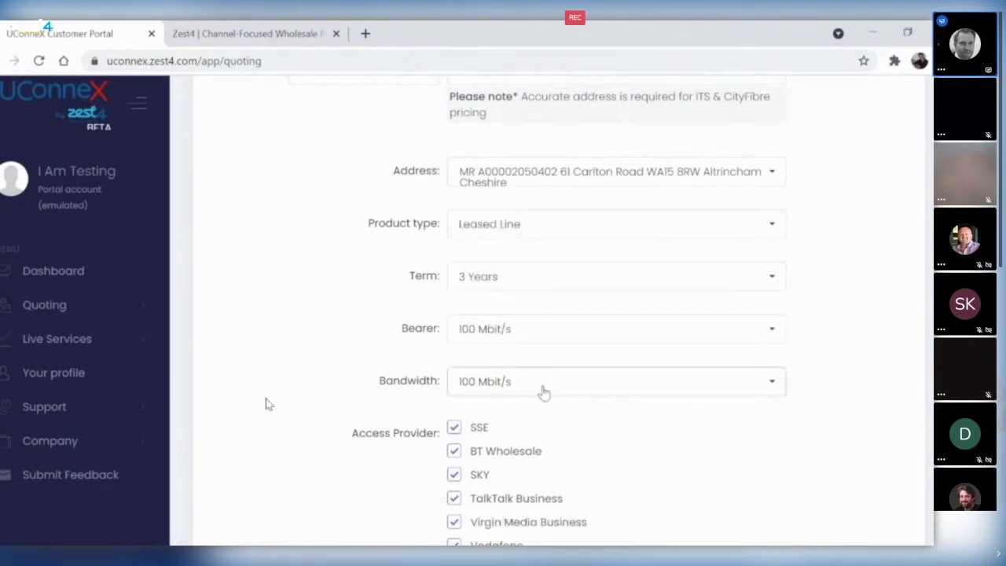
scroll(590, 416, "down", 3)
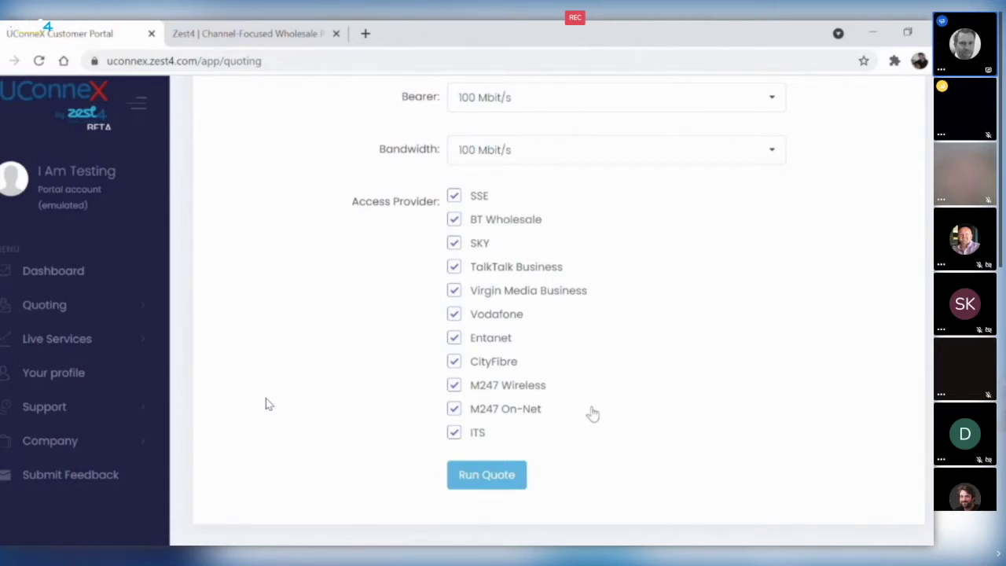
left_click(501, 479)
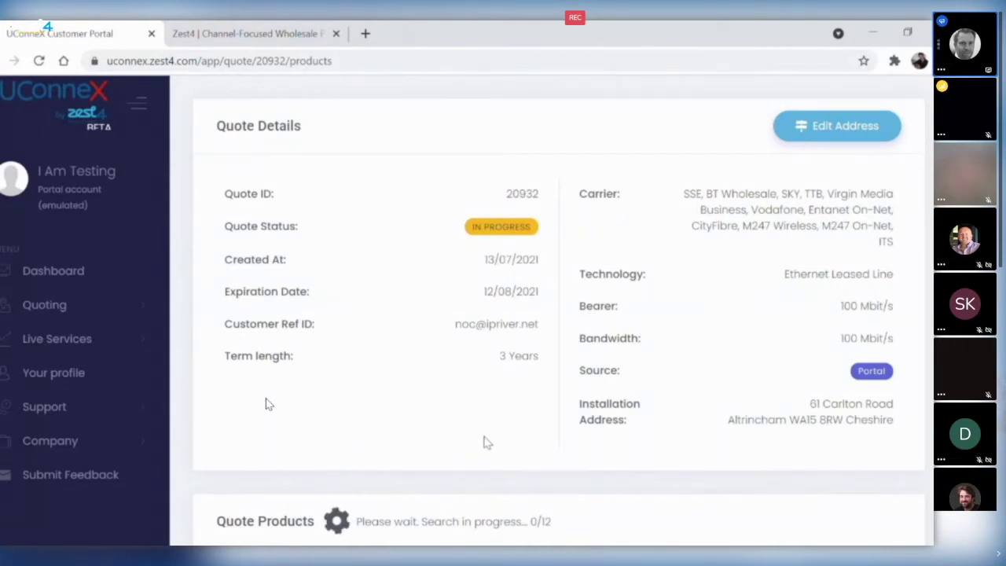
- Compare the carrier rental prices and tick the BT Wholesale option at £2520.84
scroll(485, 424, "down", 3)
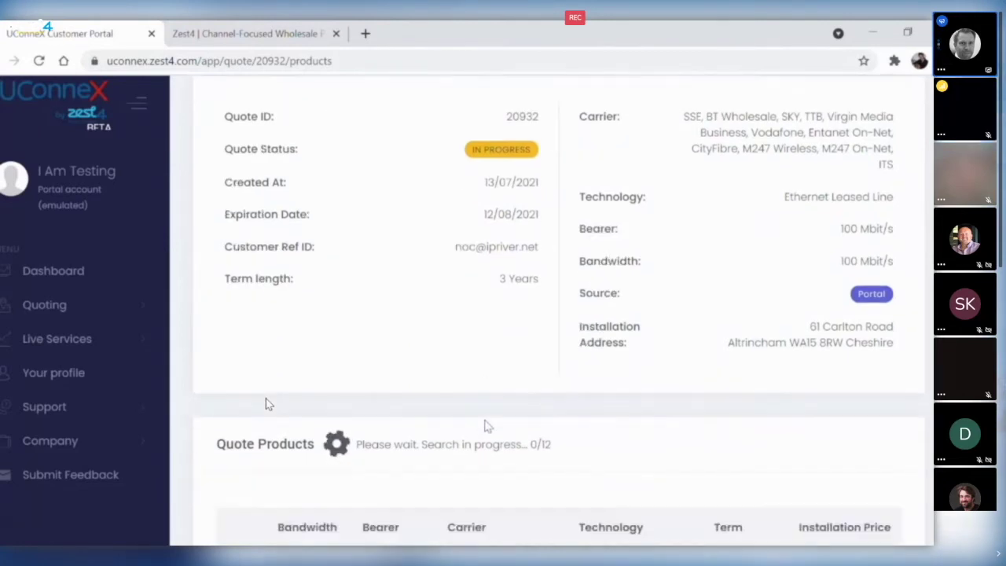
scroll(535, 346, "down", 5)
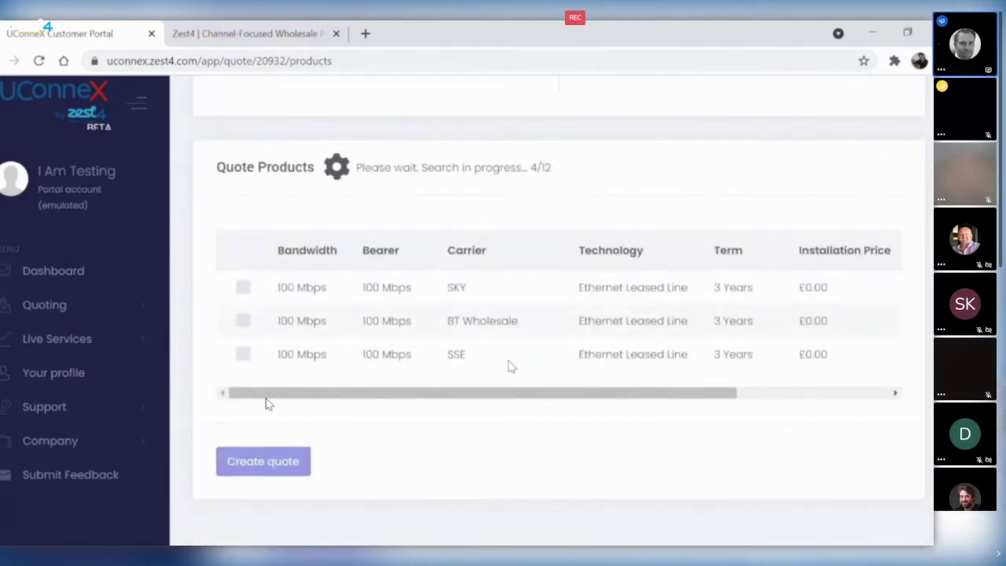
left_click_drag(567, 400, 690, 384)
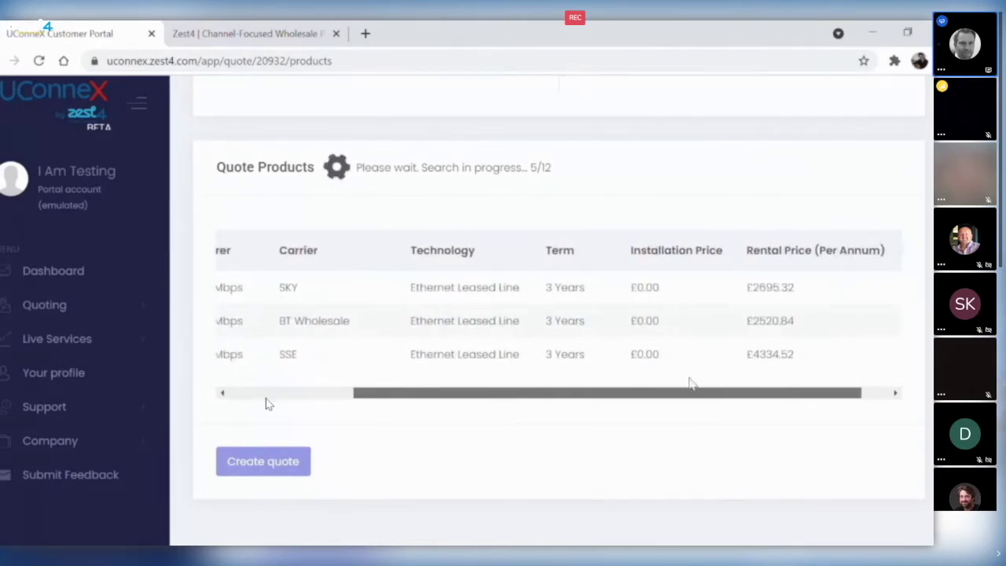
left_click_drag(692, 385, 674, 388)
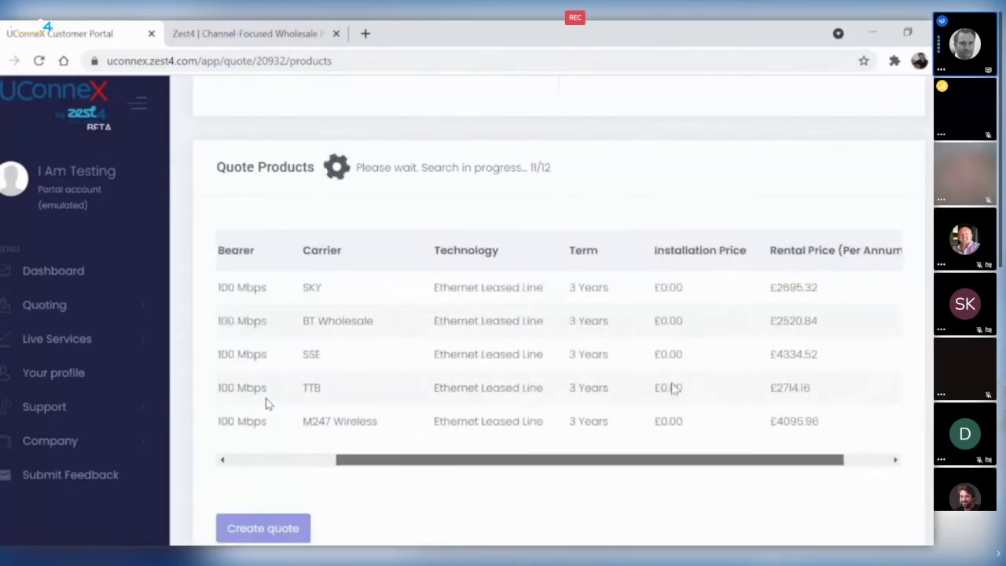
scroll(562, 313, "down", 1)
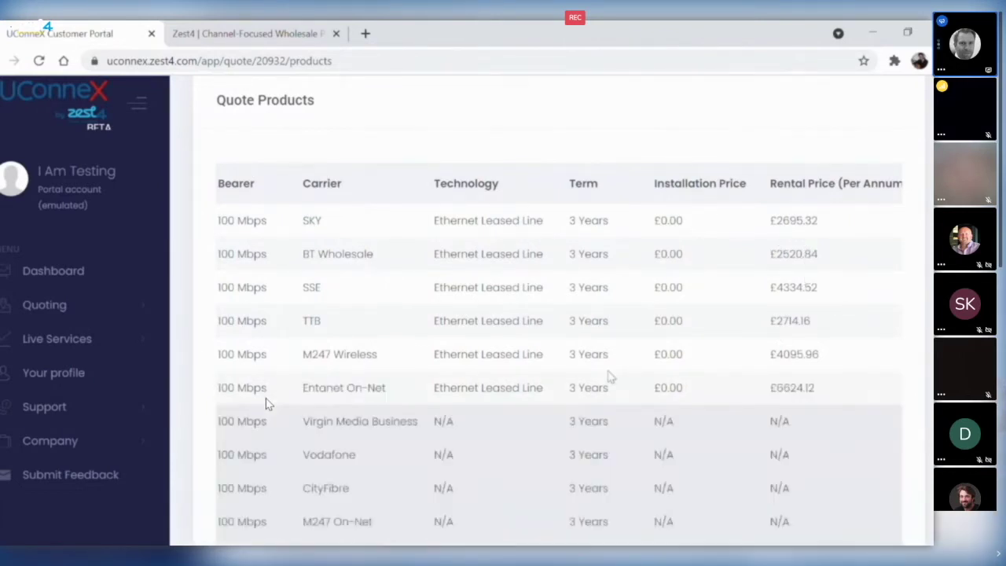
scroll(613, 411, "down", 3)
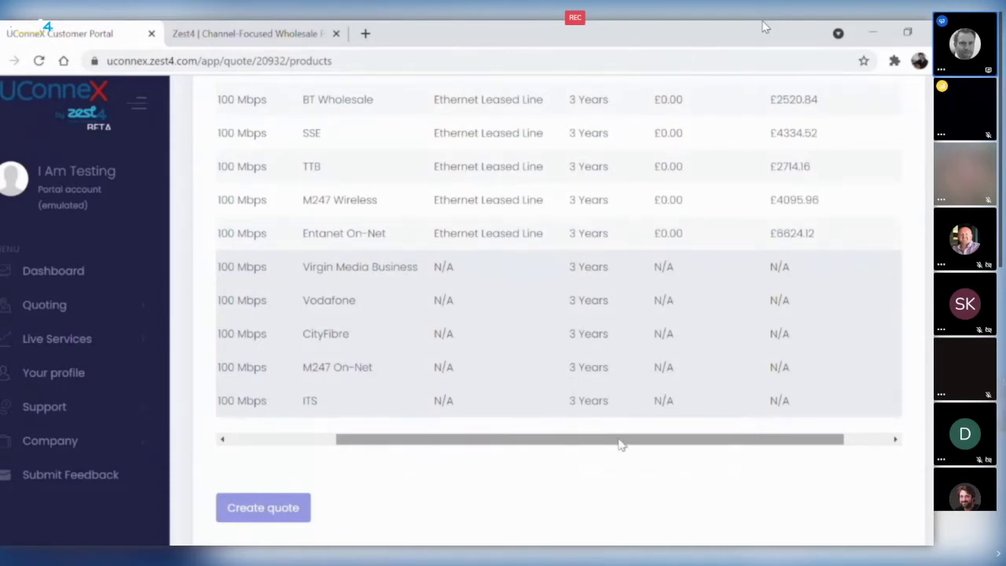
left_click_drag(622, 440, 522, 378)
scroll(579, 265, "up", 3)
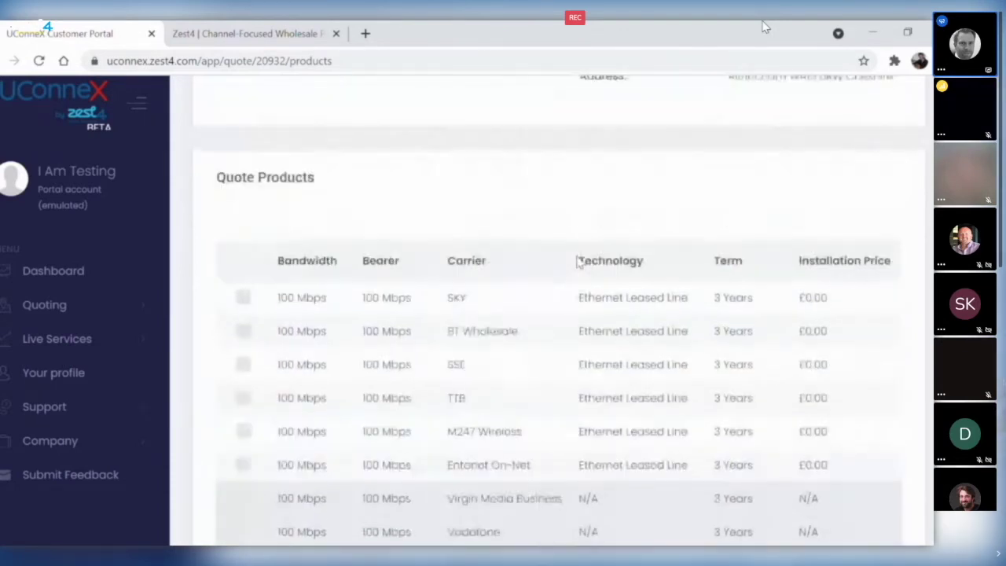
left_click(244, 331)
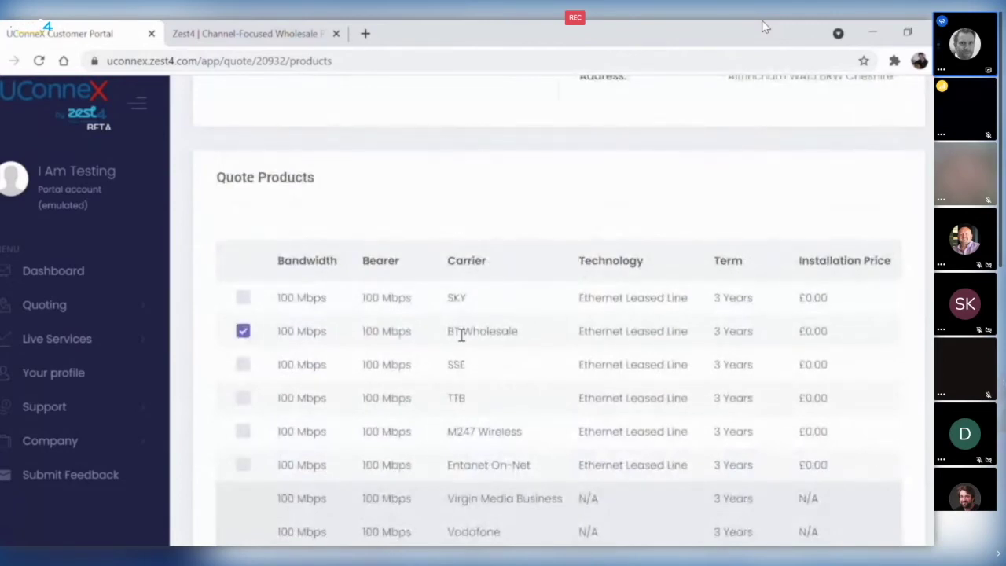
- Create a quote from the BT Wholesale option for customer 'ABC Ltd'
scroll(461, 334, "down", 3)
left_click(259, 464)
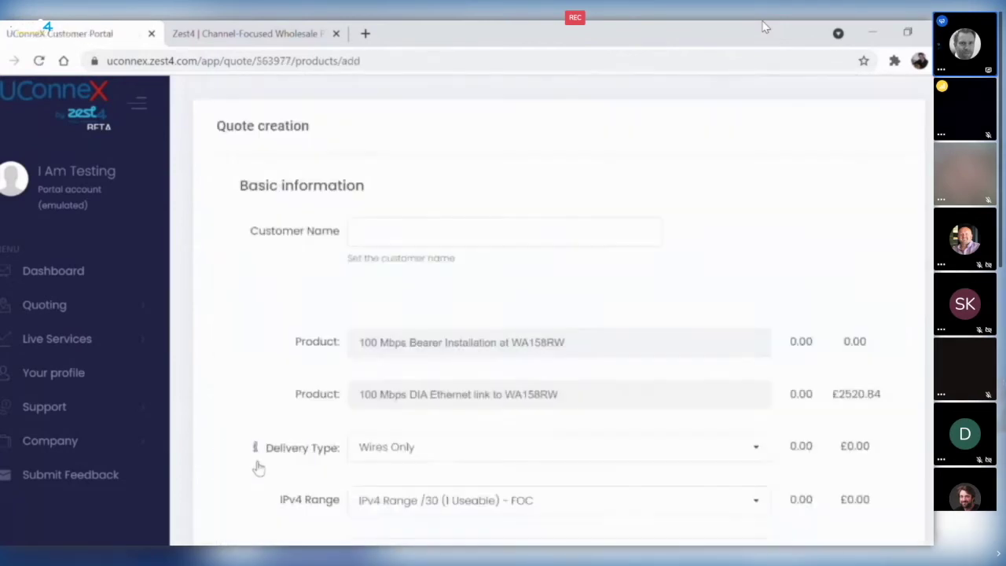
left_click(414, 234)
type("ABC Ltd")
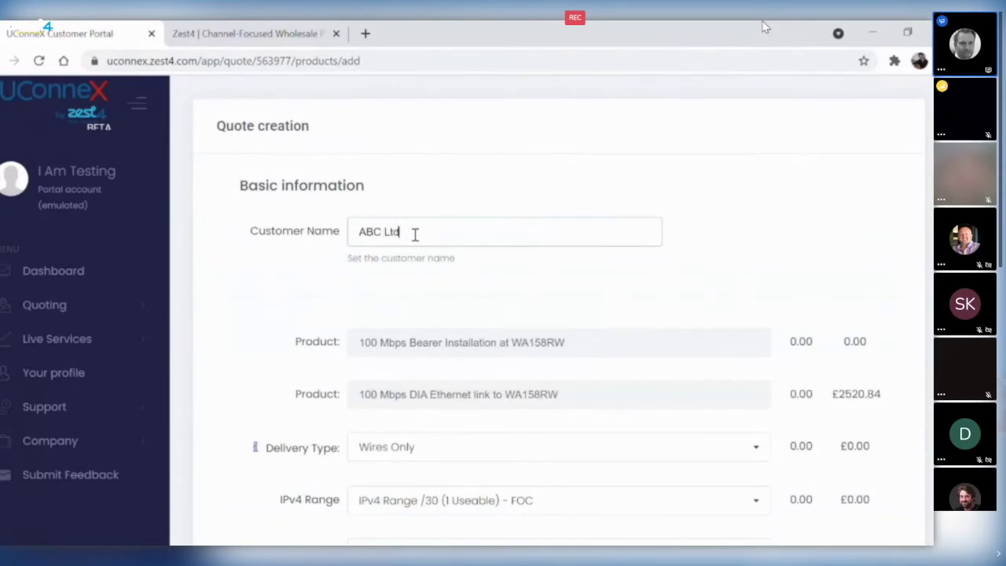
- Set the delivery type to Mikrotik RB2011 and leave Onsite Install at No
scroll(548, 279, "down", 2)
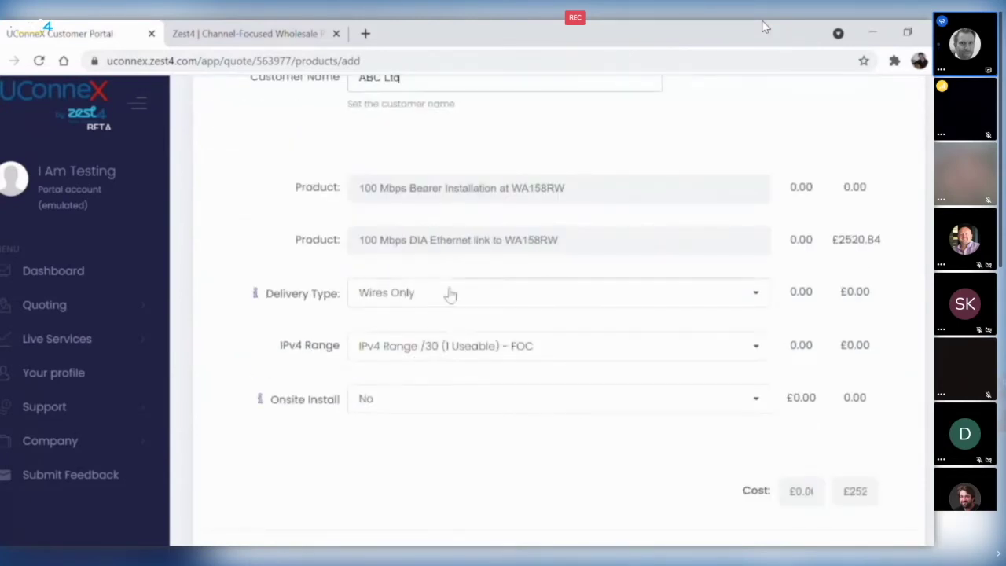
left_click(481, 299)
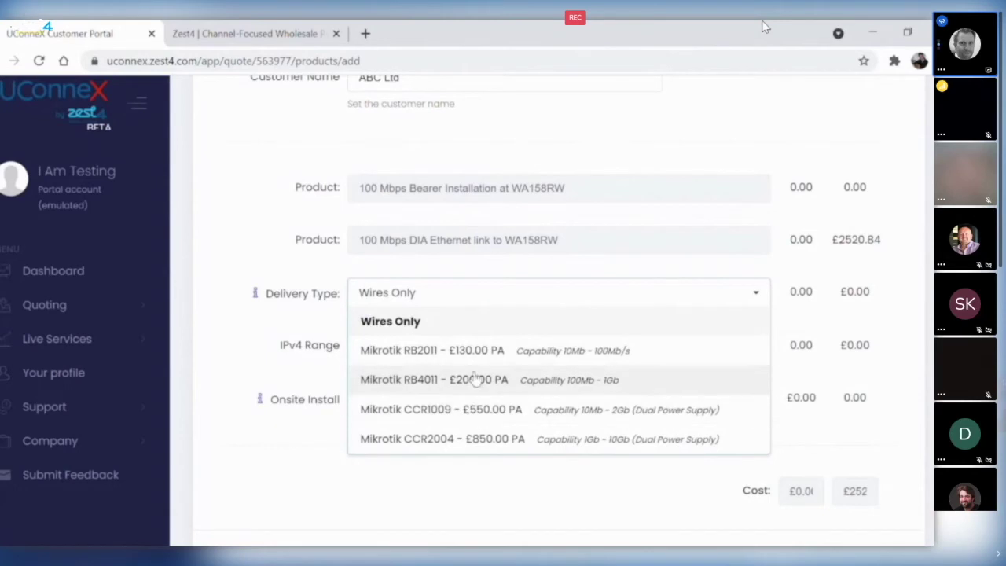
left_click(484, 357)
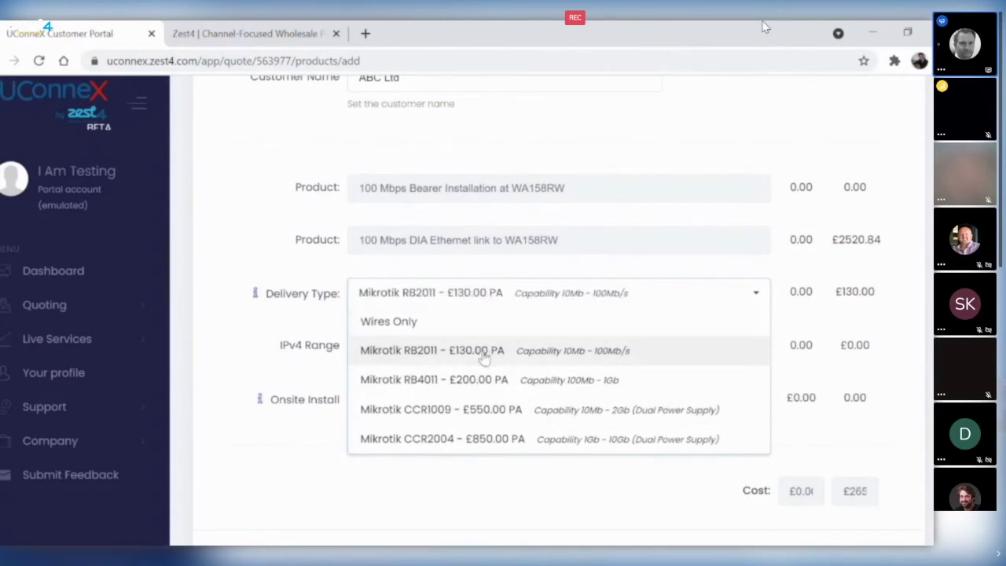
left_click(622, 269)
scroll(550, 319, "down", 2)
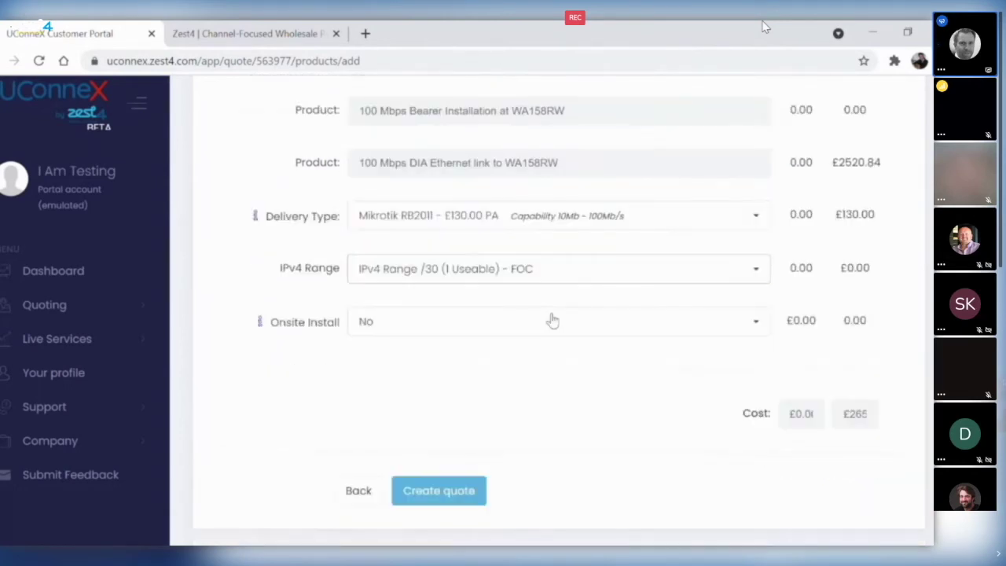
left_click(413, 322)
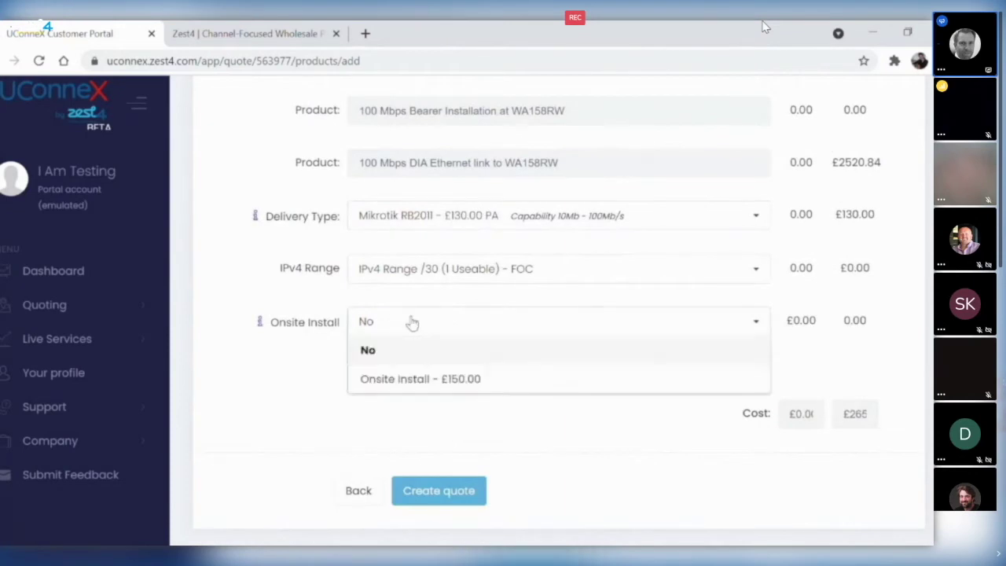
- Keep Onsite Install at No, create the quote, and download its PDF from the customer products list
left_click(416, 338)
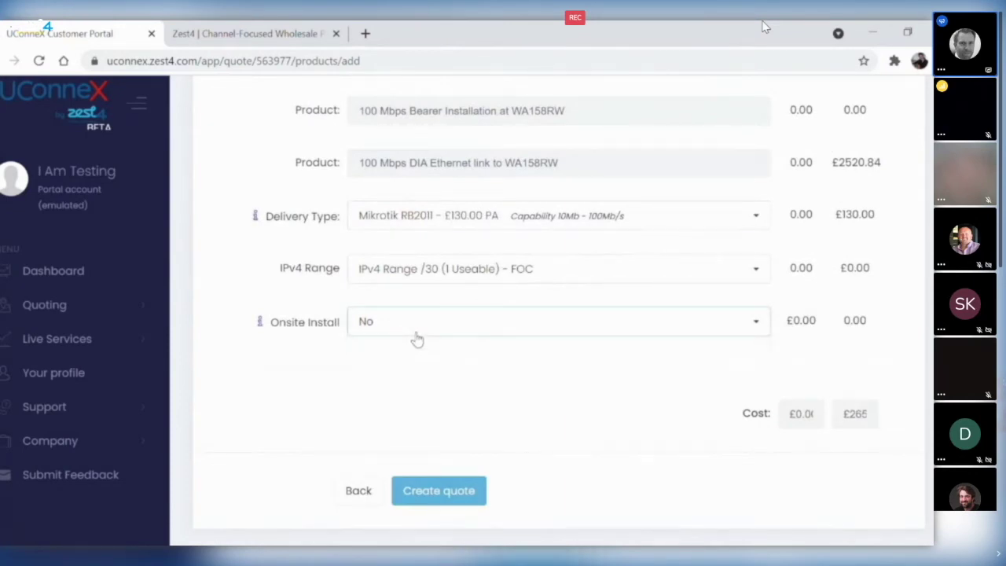
left_click(450, 489)
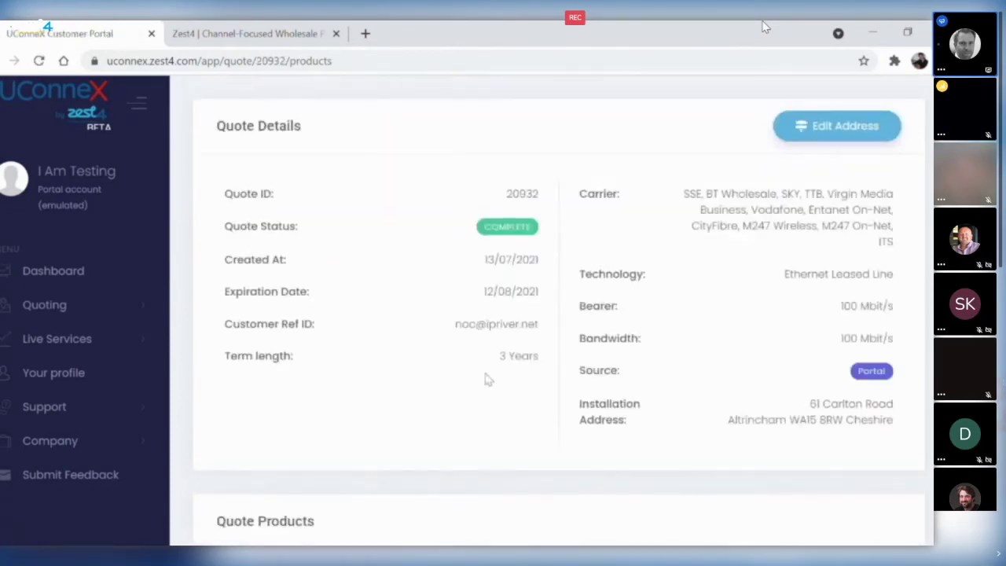
scroll(488, 362, "down", 4)
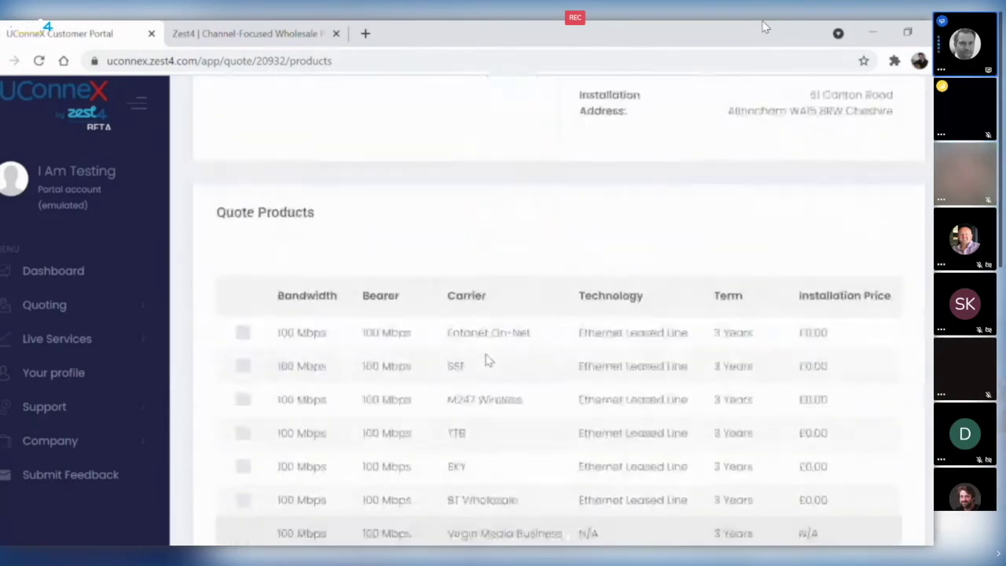
scroll(485, 360, "down", 6)
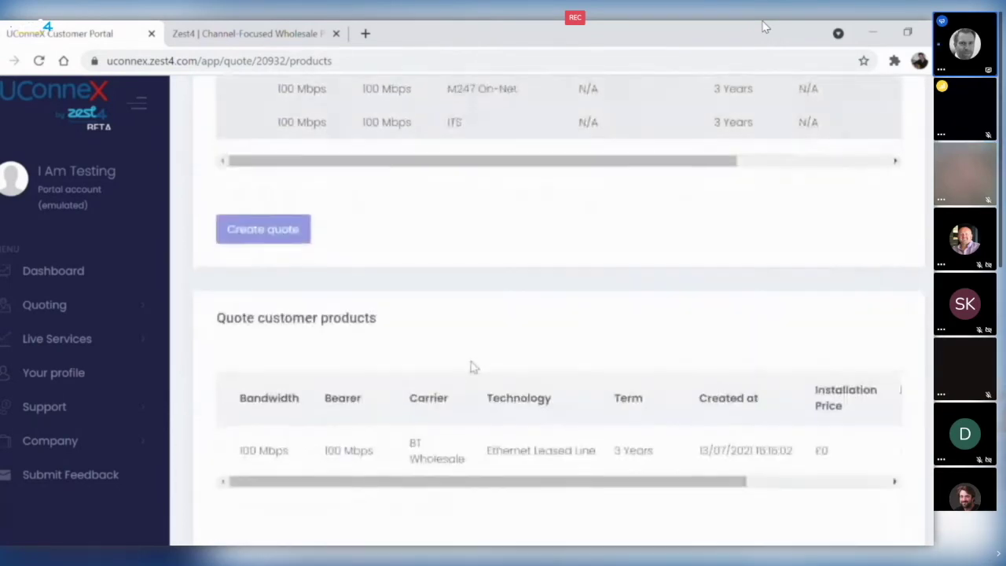
scroll(472, 362, "down", 4)
left_click_drag(660, 202, 825, 202)
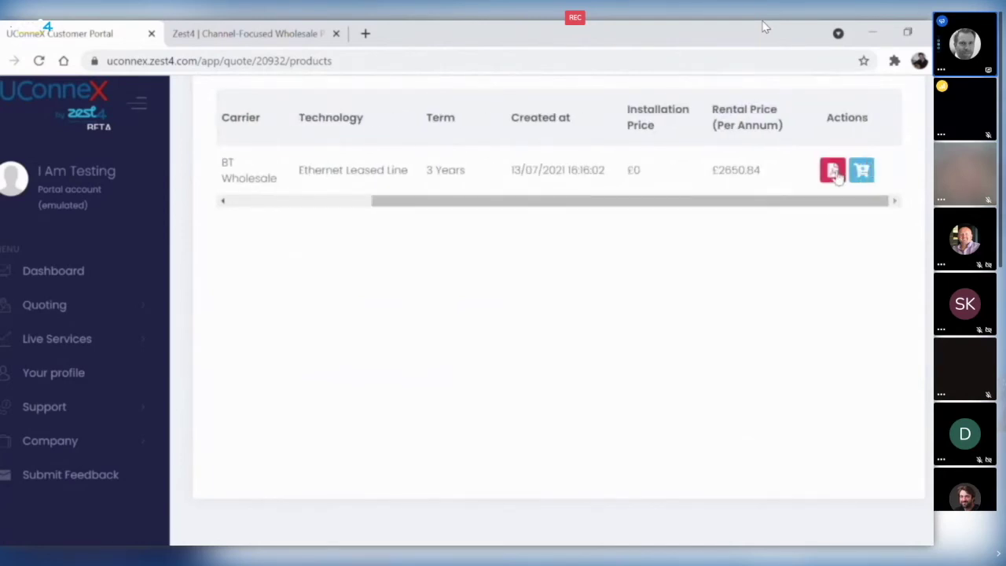
left_click(836, 173)
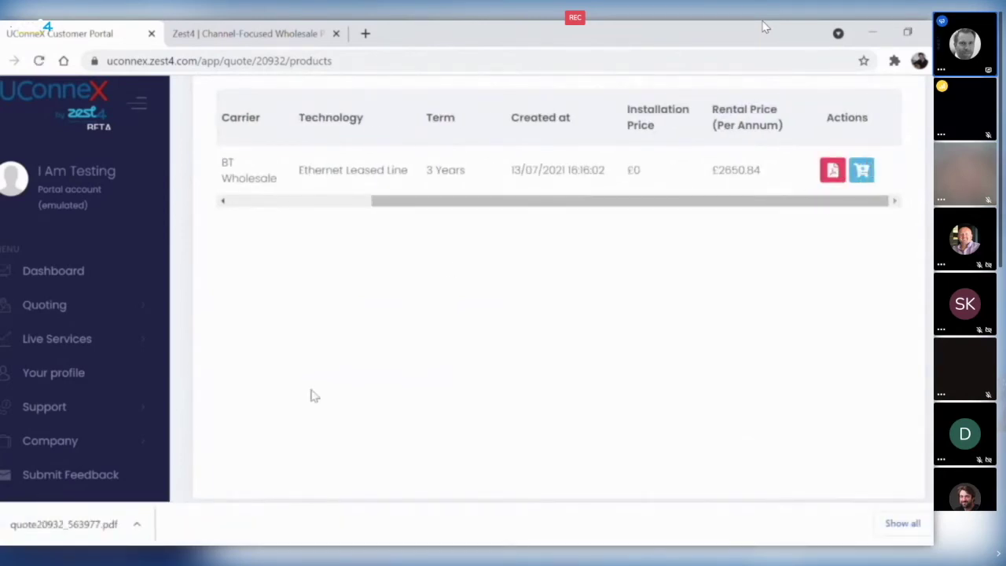
- Open quote20932_563977.pdf and read through its £2,650.84 pricing and Service Level Agreement pages
left_click(57, 526)
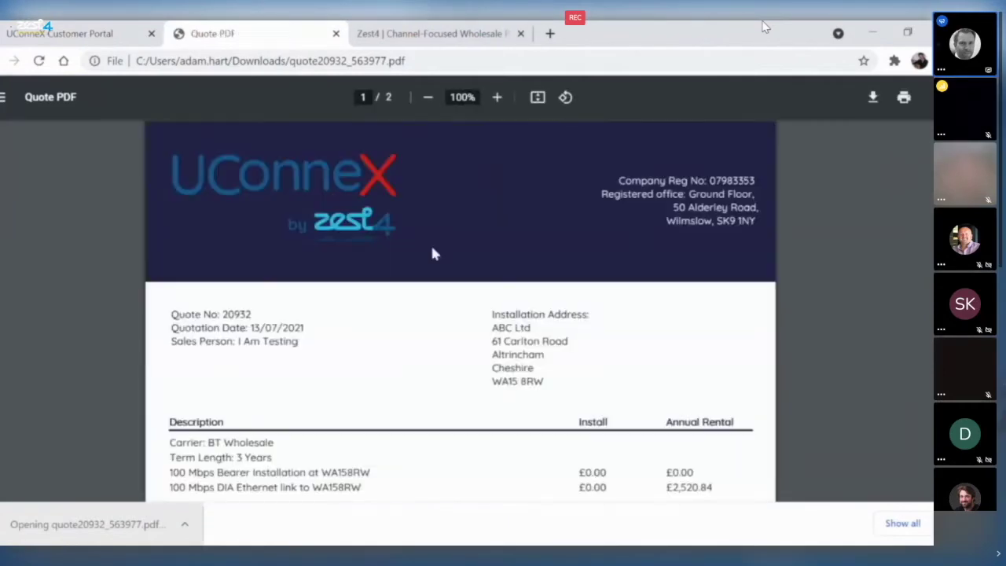
scroll(460, 330, "down", 3)
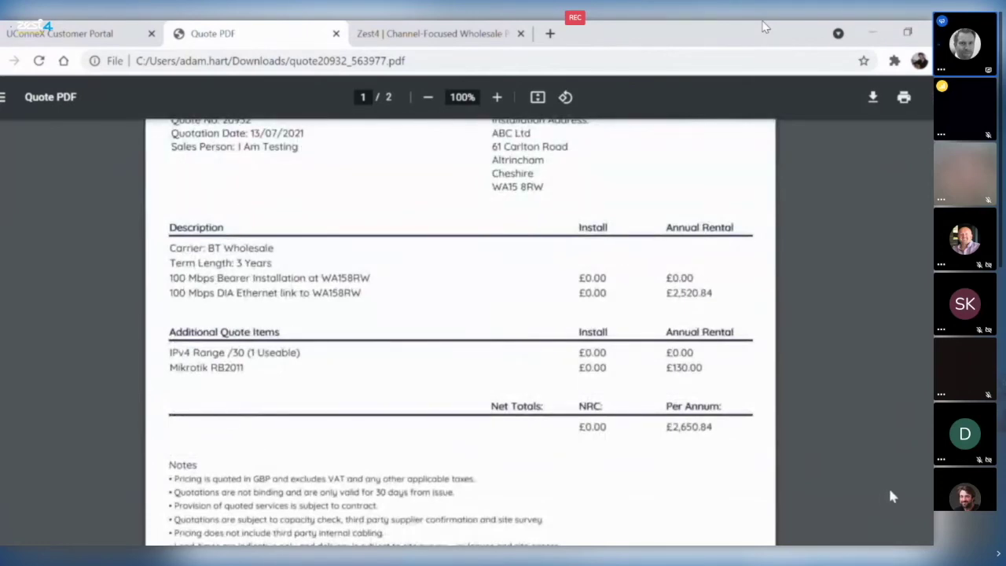
scroll(460, 330, "down", 2)
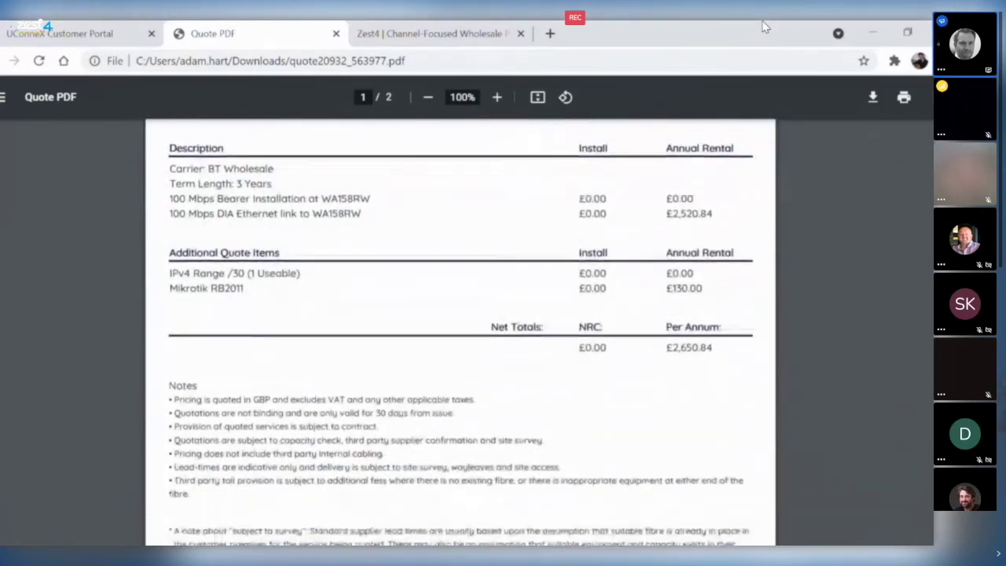
scroll(460, 330, "down", 3)
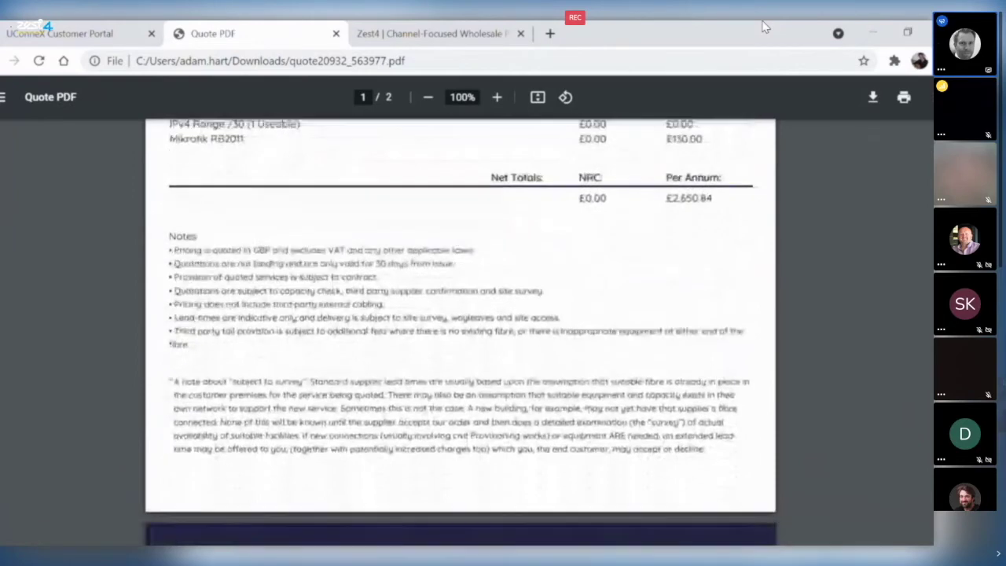
scroll(460, 330, "down", 5)
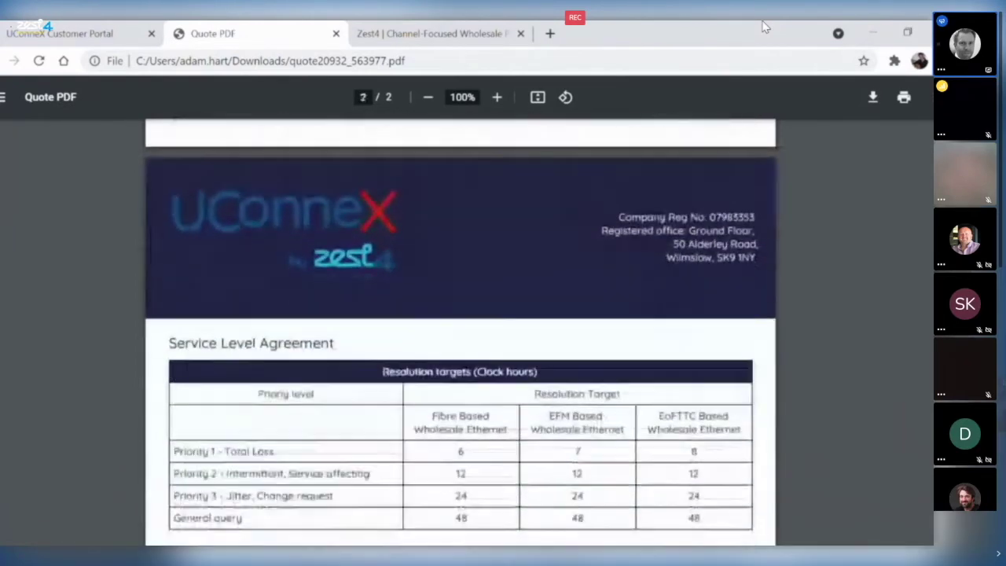
scroll(460, 331, "down", 3)
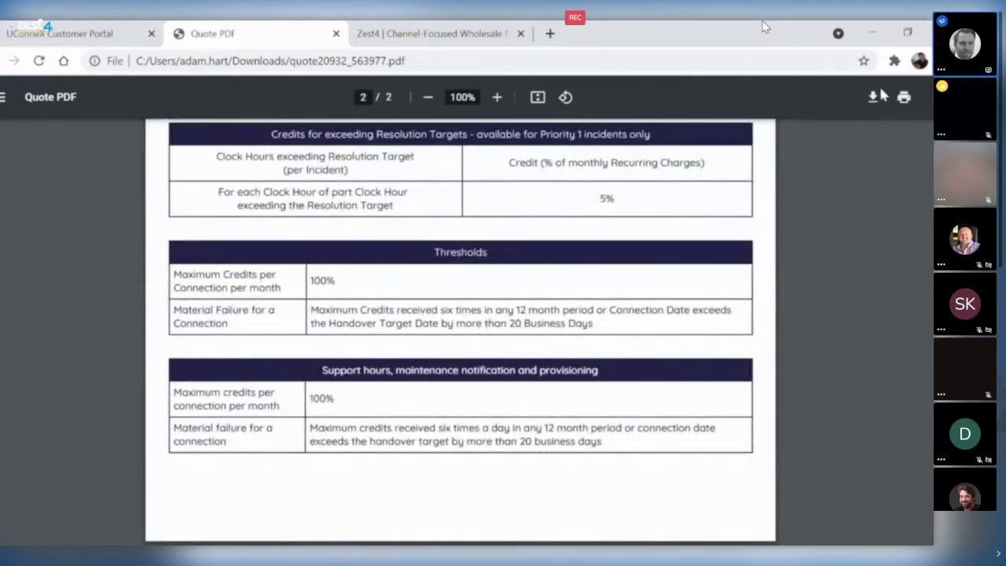
- Switch back to the portal tab and go to the Dashboard
left_click(72, 35)
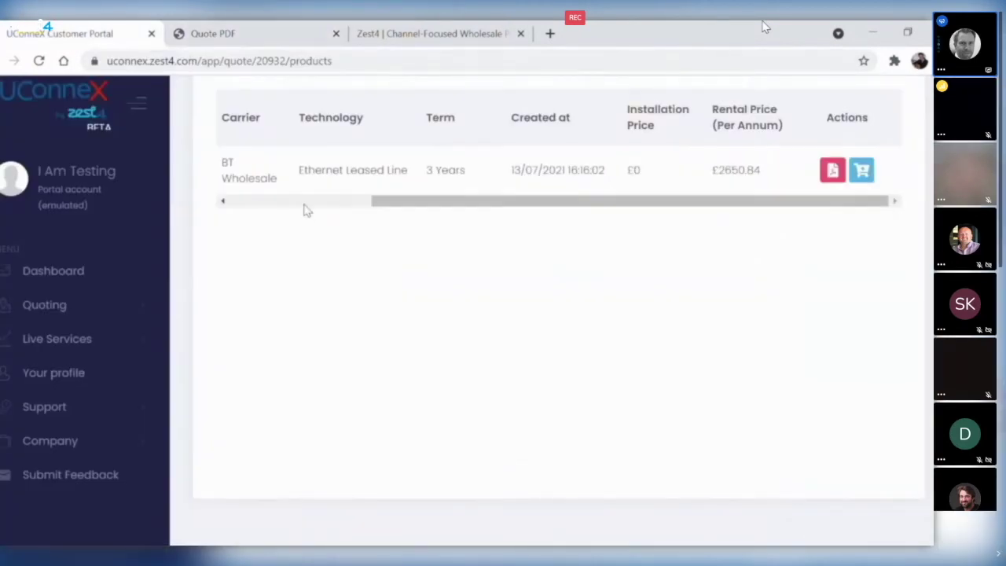
scroll(315, 204, "up", 10)
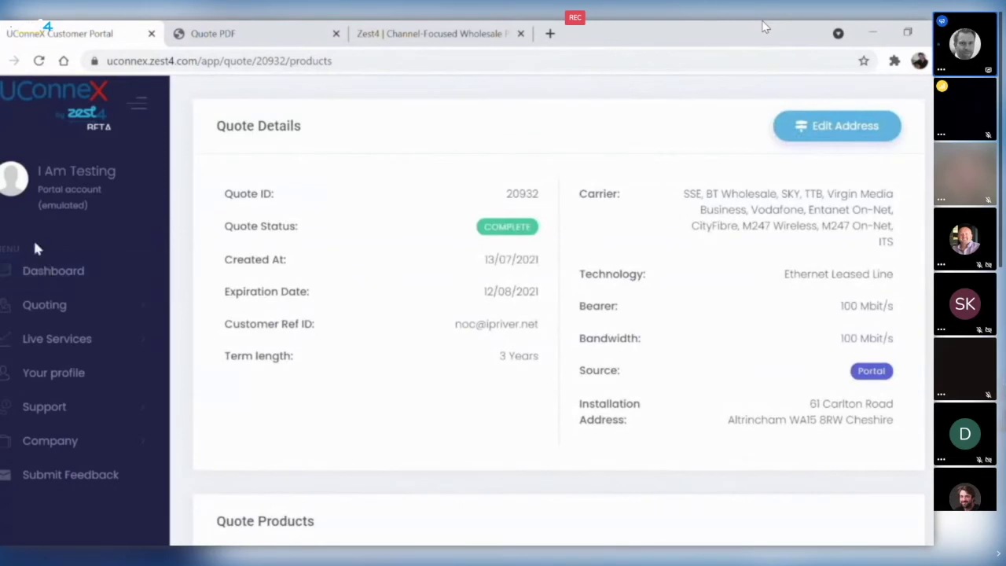
left_click(59, 275)
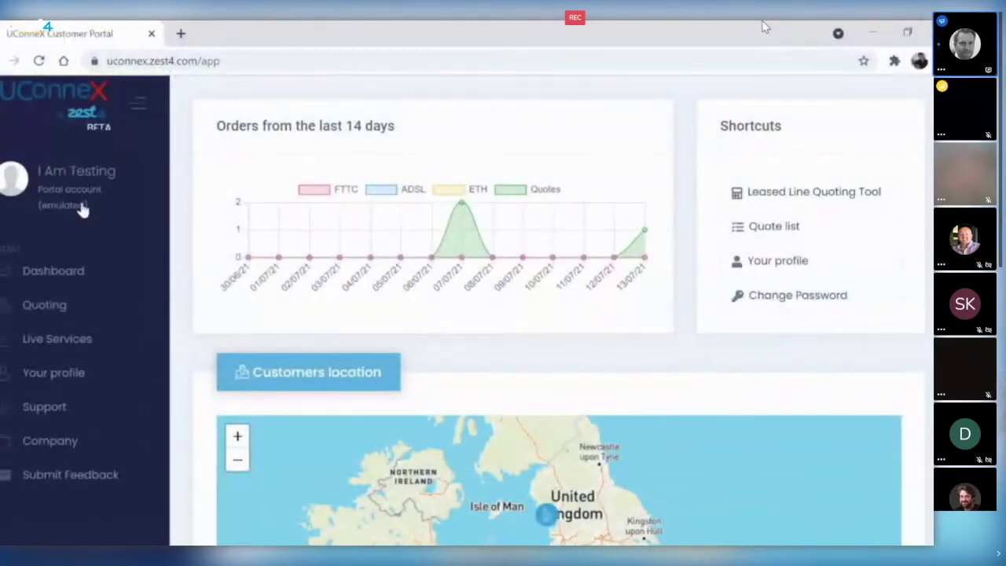
left_click(69, 308)
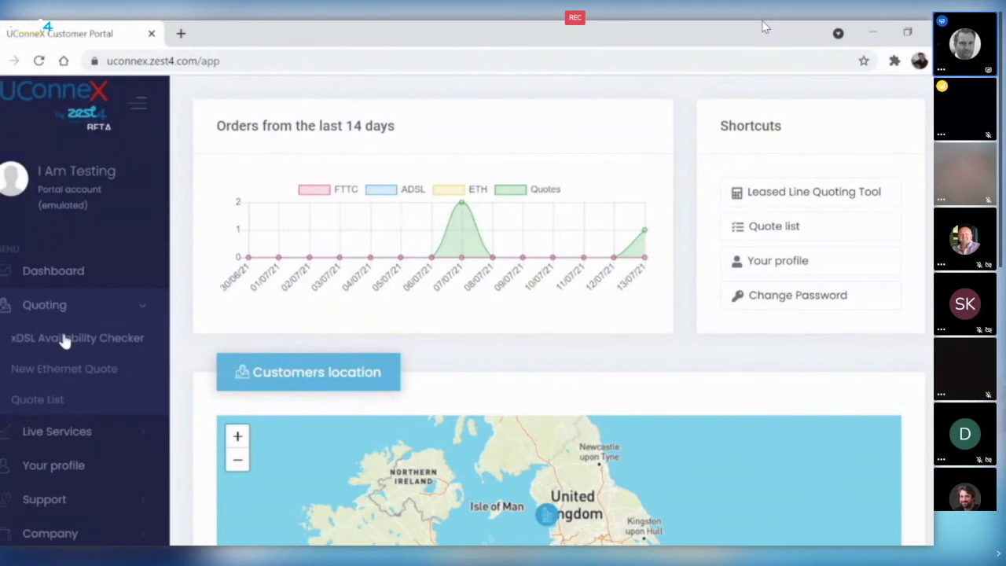
left_click(66, 339)
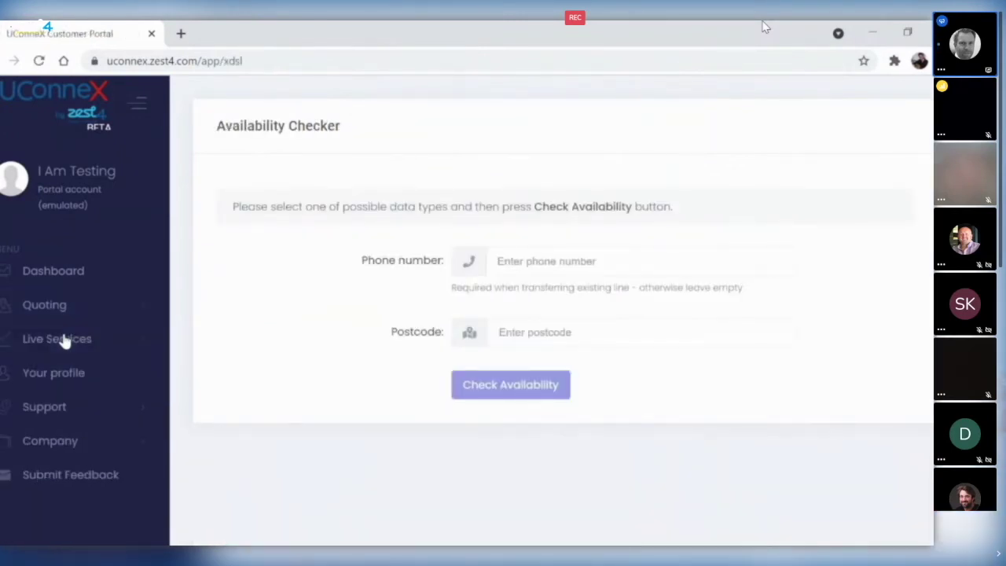
left_click(535, 336)
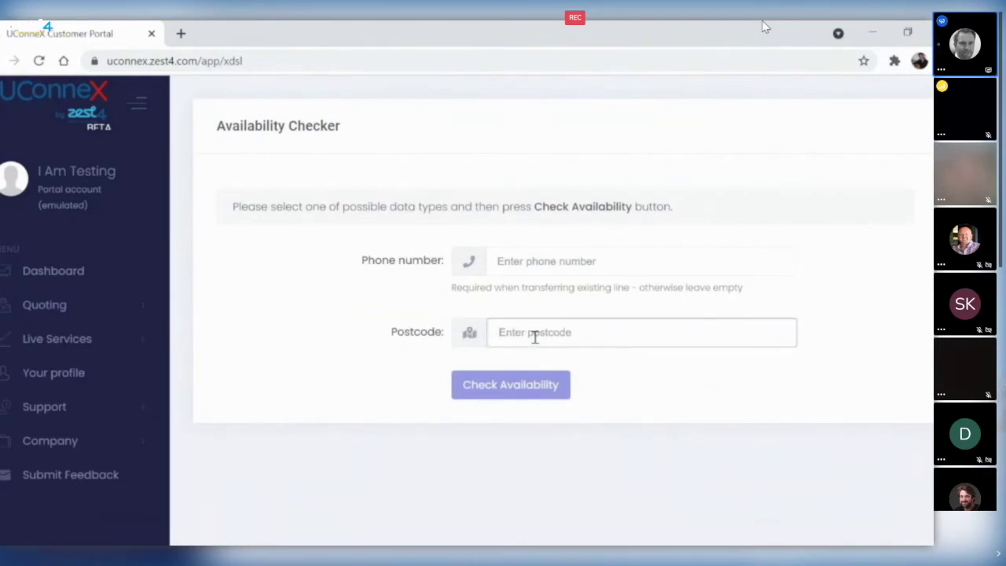
type("wa15")
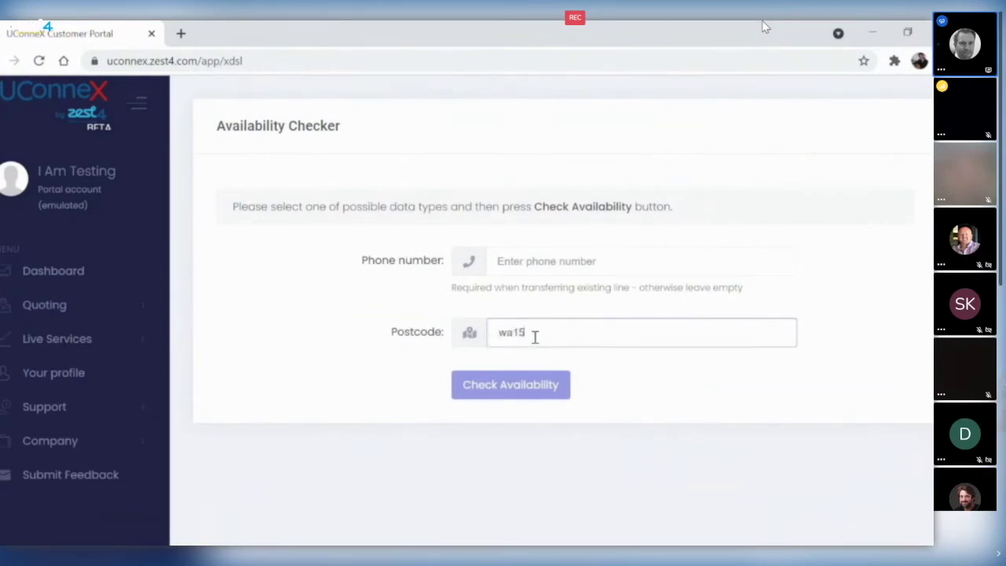
type("8rw")
left_click(523, 390)
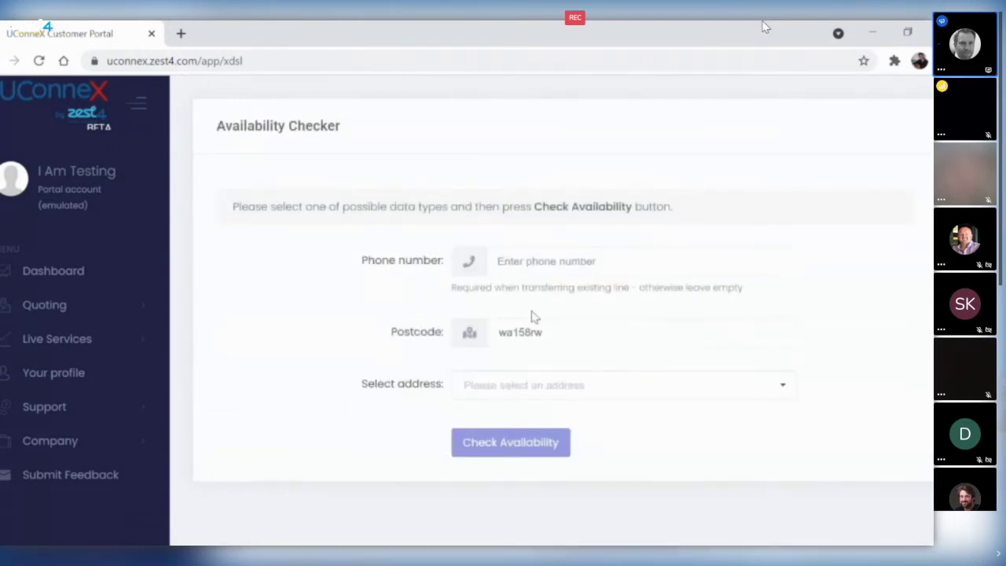
left_click(558, 387)
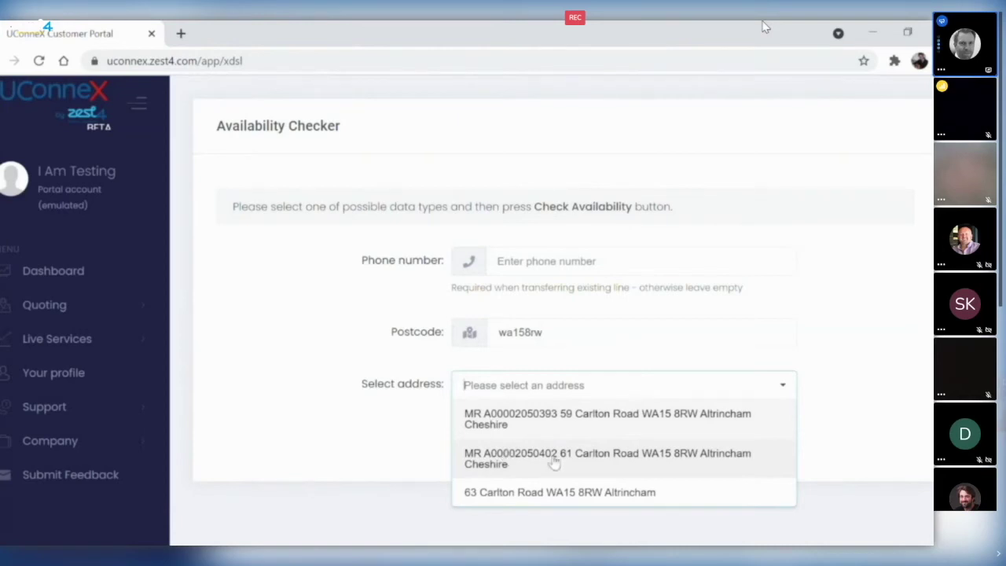
left_click(523, 466)
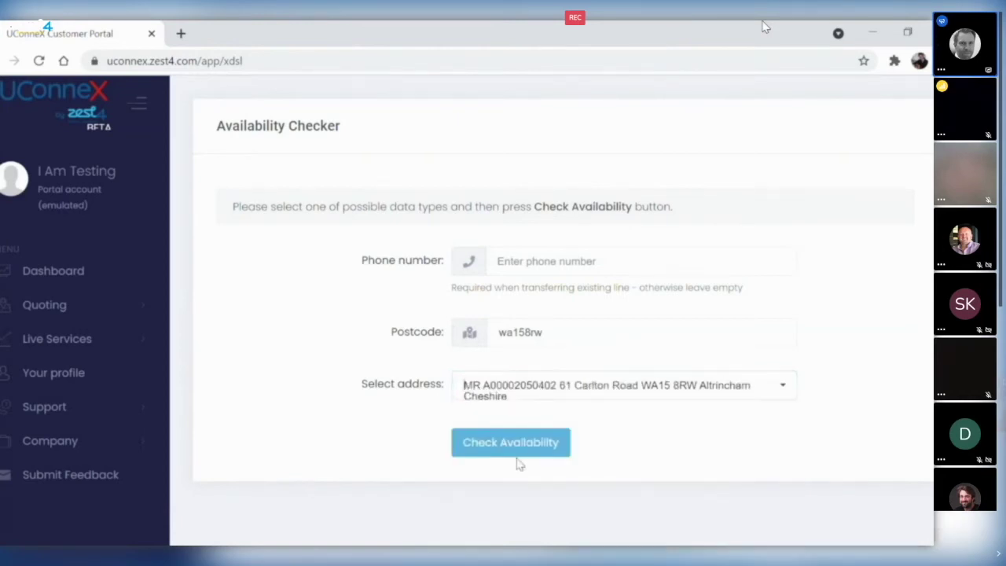
left_click(515, 453)
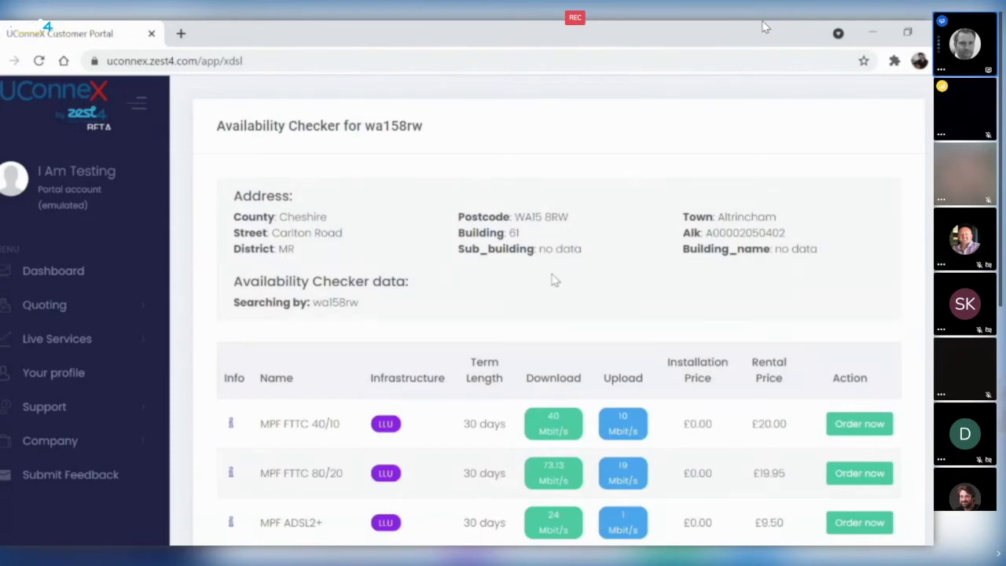
- Review the availability results and start an order for MPF FTTC 80/20
scroll(553, 279, "down", 5)
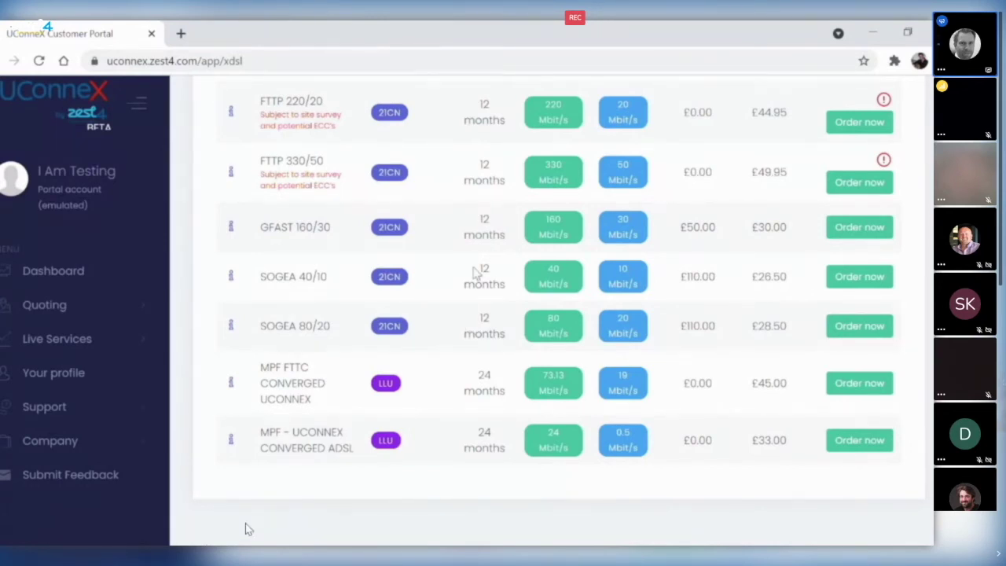
scroll(519, 263, "up", 5)
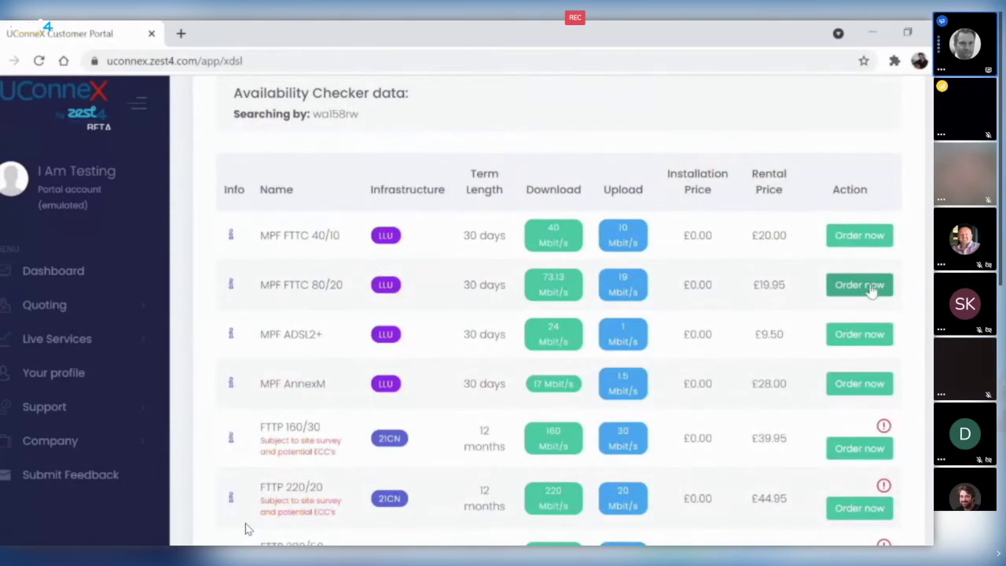
left_click(871, 291)
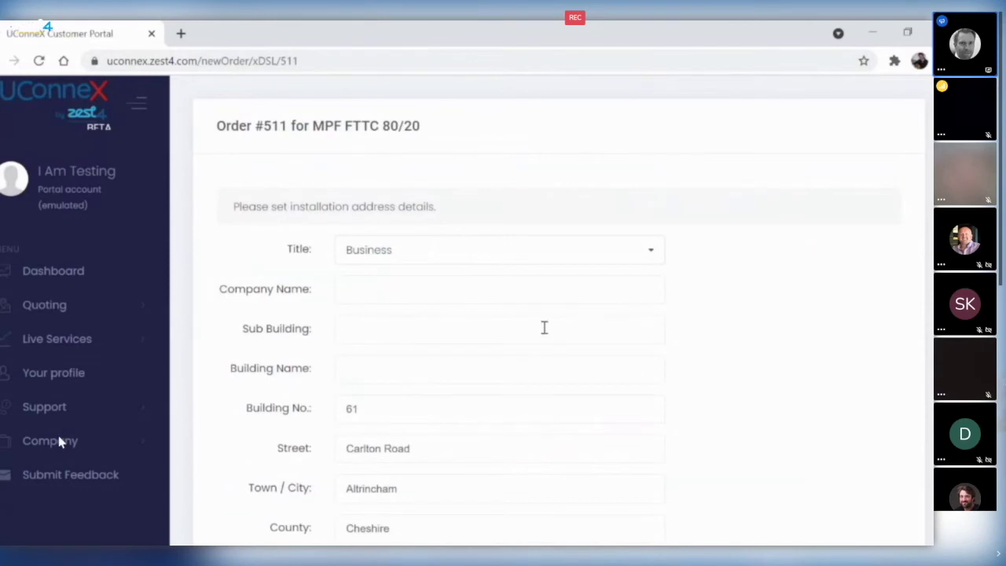
- Set the order title to Business and enter company name ABC Ltd
scroll(544, 327, "down", 1)
left_click(413, 189)
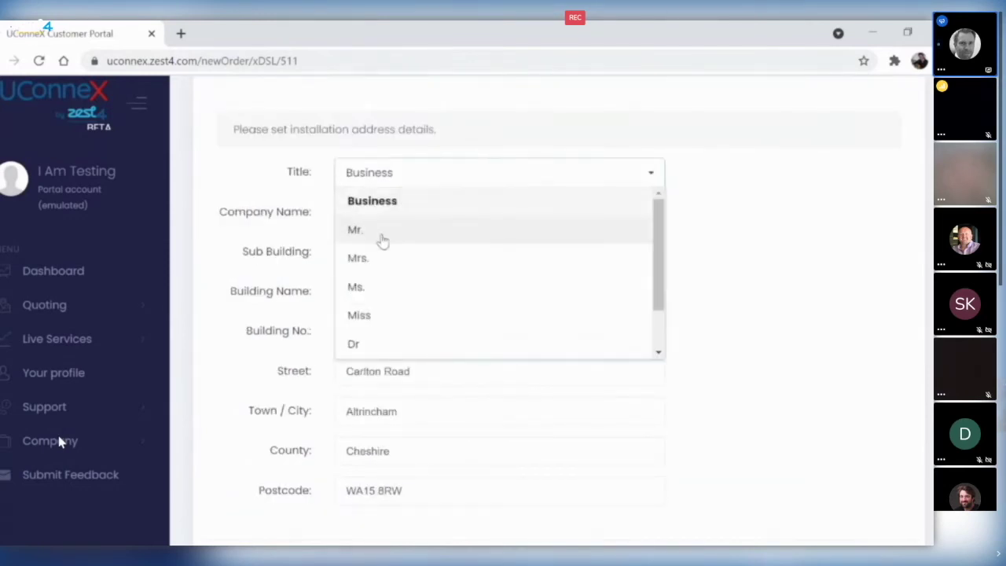
left_click(383, 241)
left_click(398, 176)
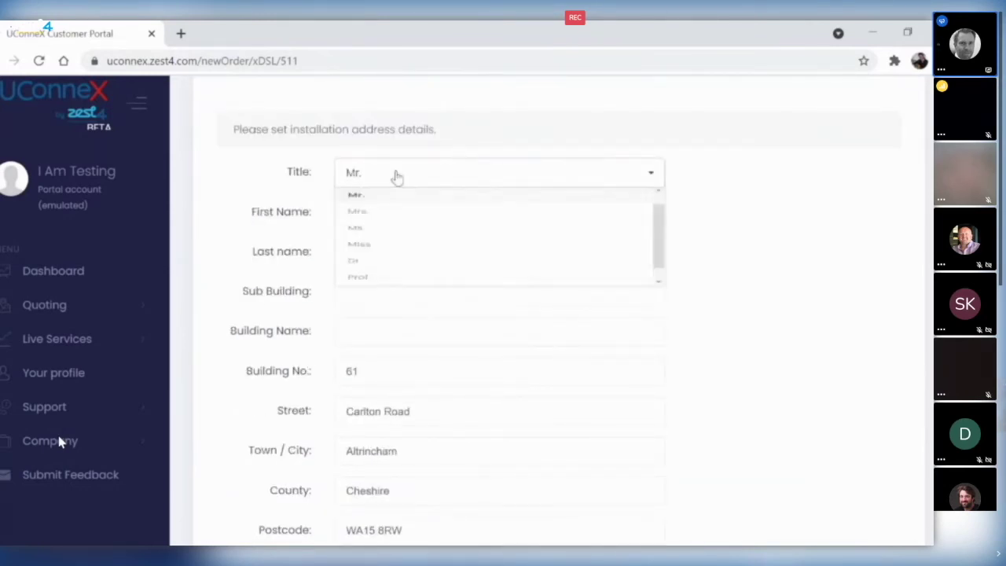
scroll(413, 283, "up", 1)
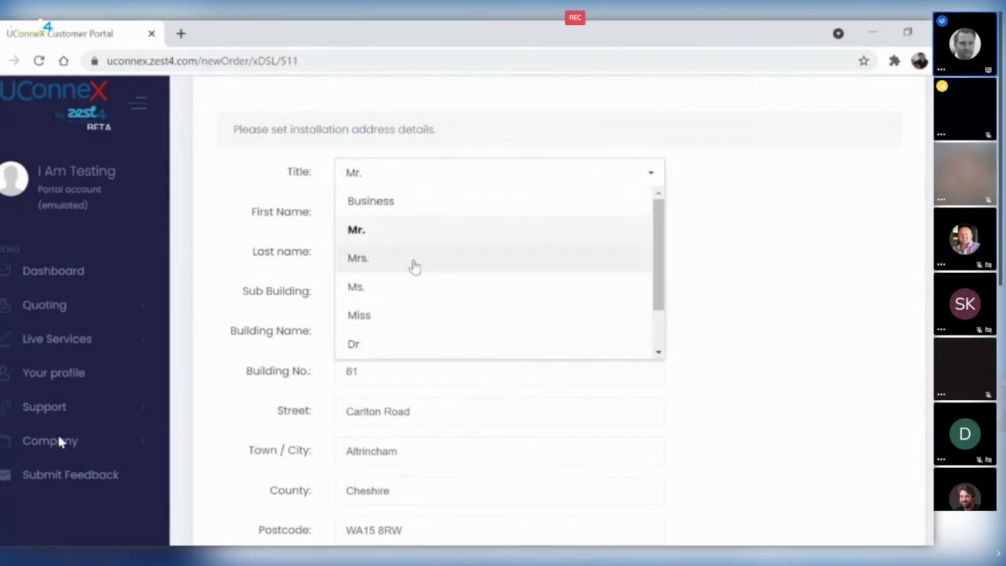
left_click(371, 202)
left_click(370, 212)
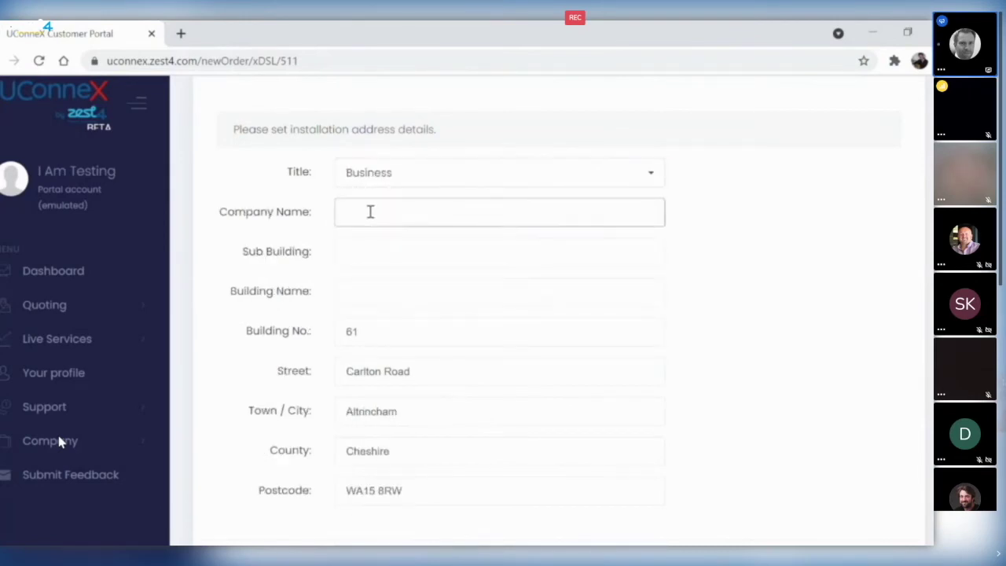
type("ABC Ltd")
- Check the Sub Building and Building Name fields, then continue to circuit configuration
left_click(403, 268)
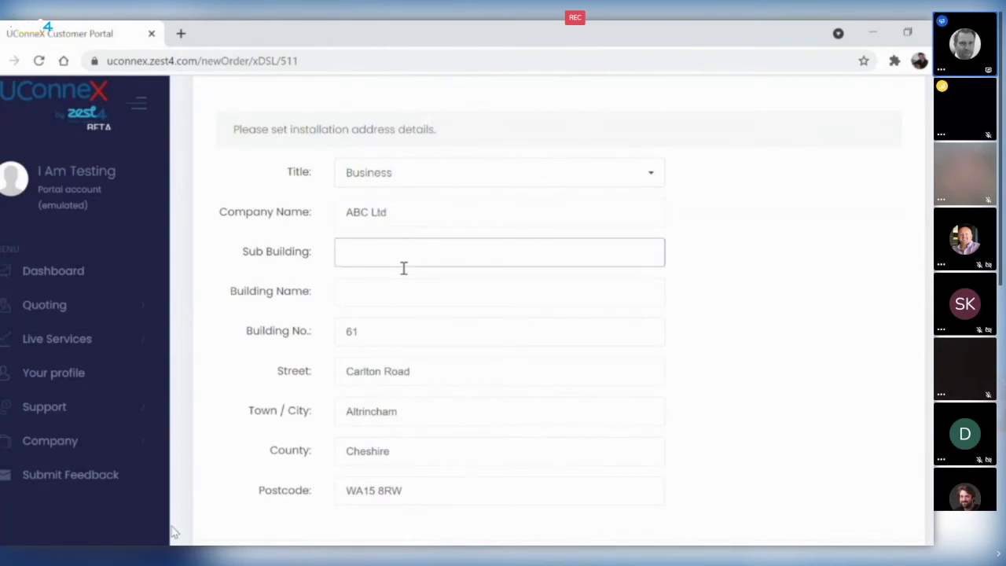
left_click(395, 292)
scroll(512, 306, "down", 2)
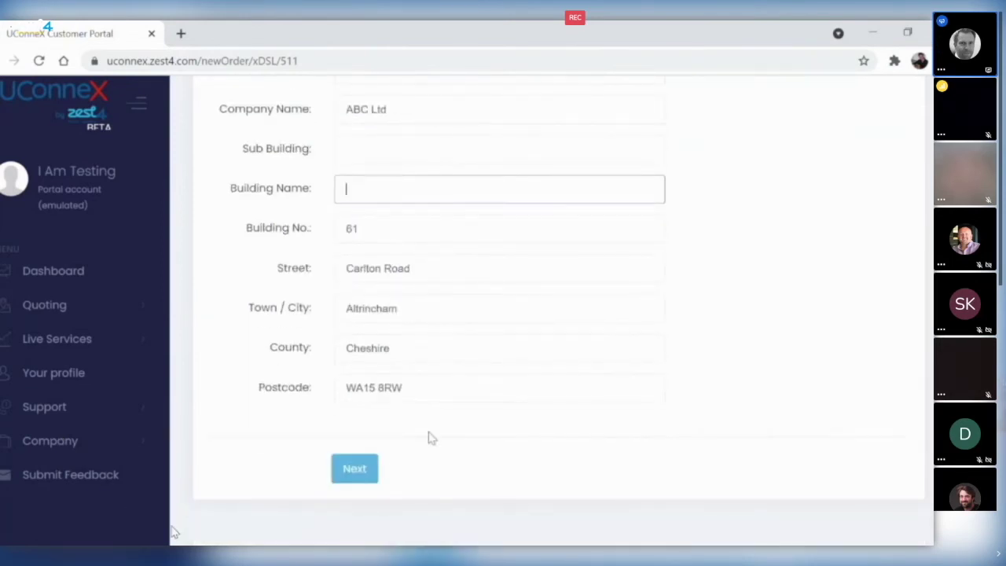
left_click(379, 469)
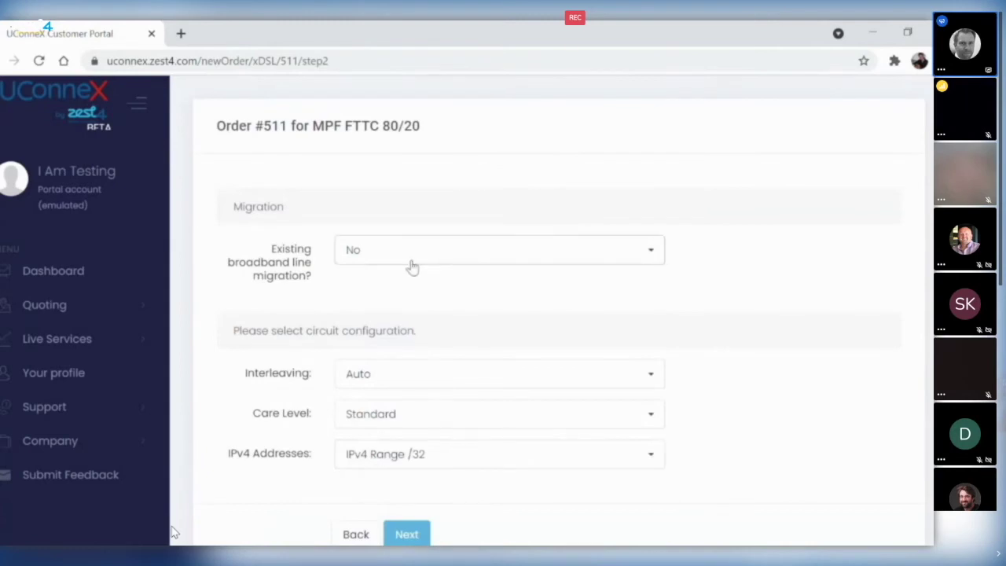
- Confirm line migration No and Standard care level, then proceed to step 3
left_click(404, 253)
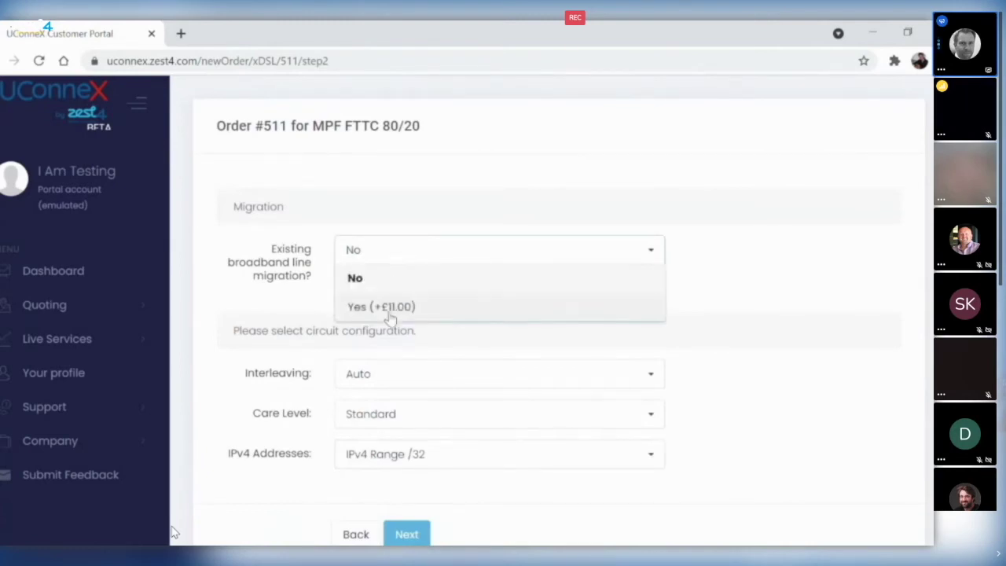
left_click(296, 300)
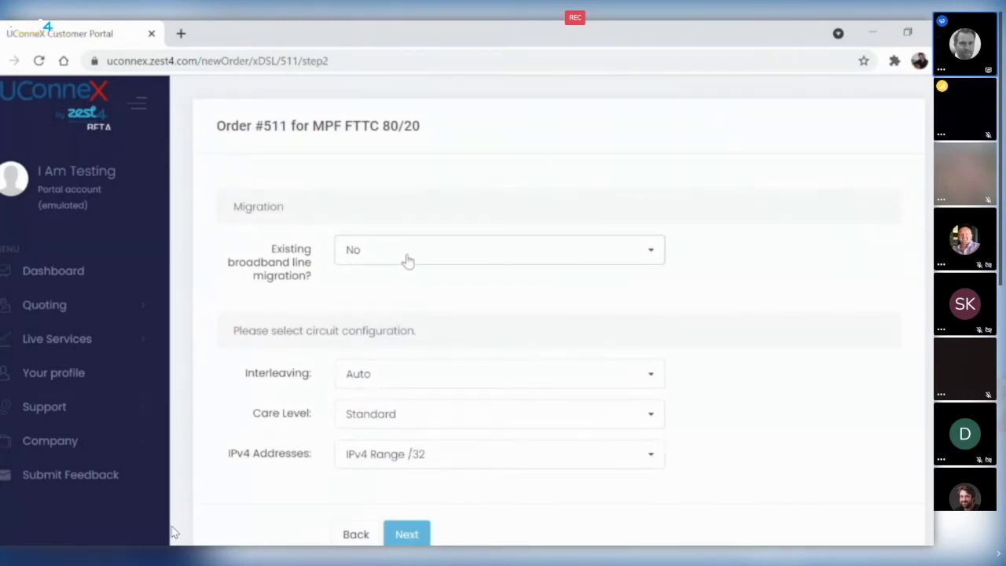
scroll(416, 294, "down", 1)
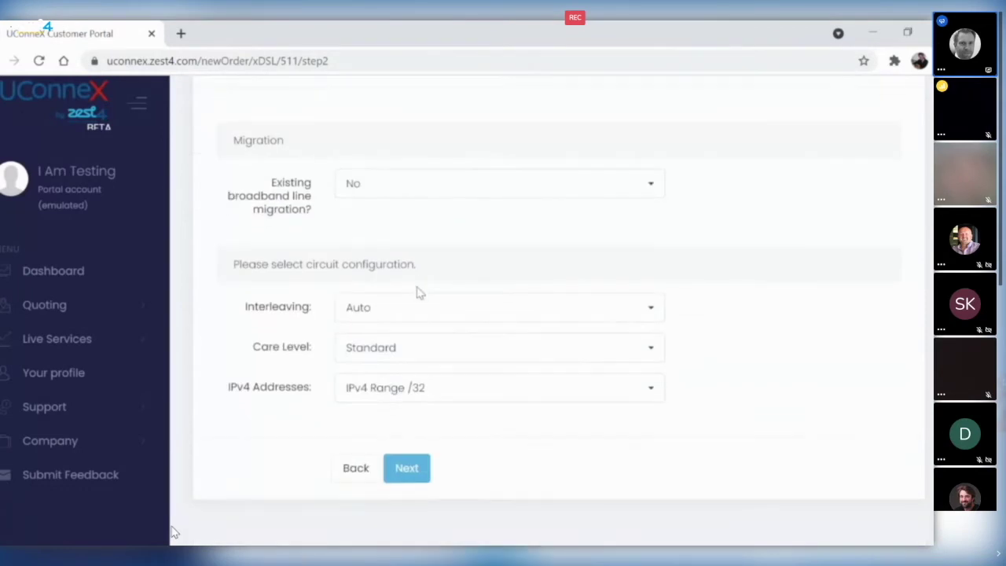
left_click(440, 341)
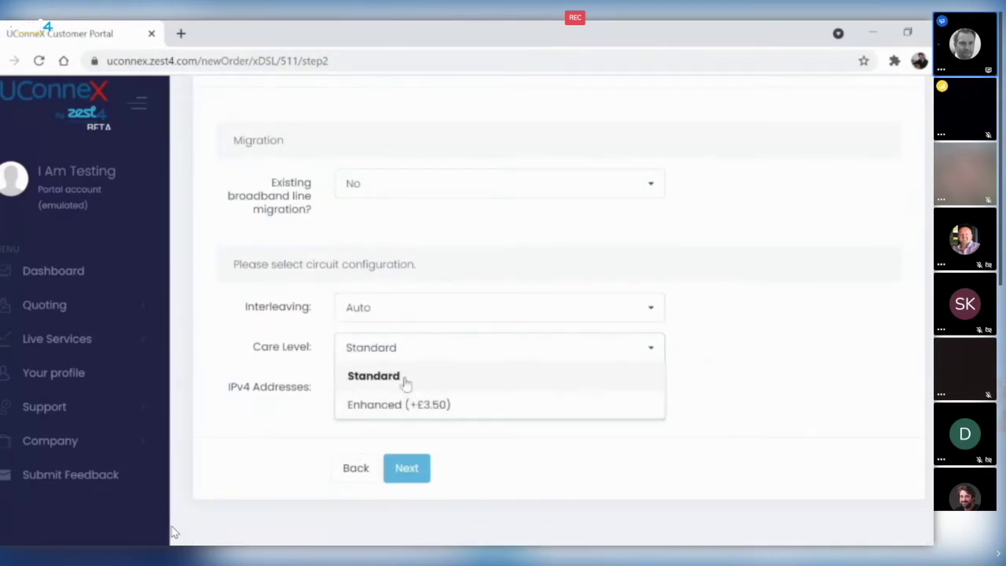
left_click(401, 347)
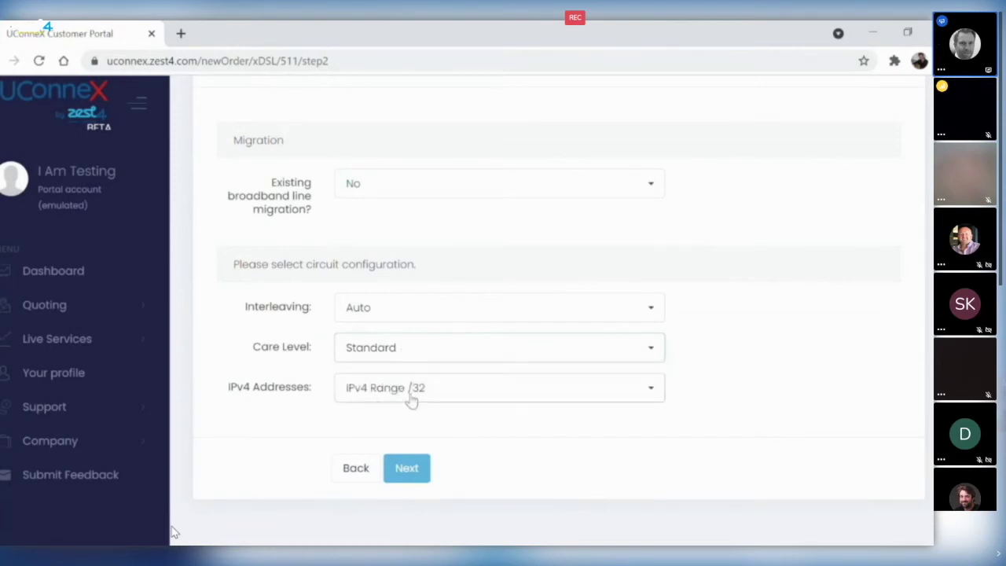
left_click(414, 470)
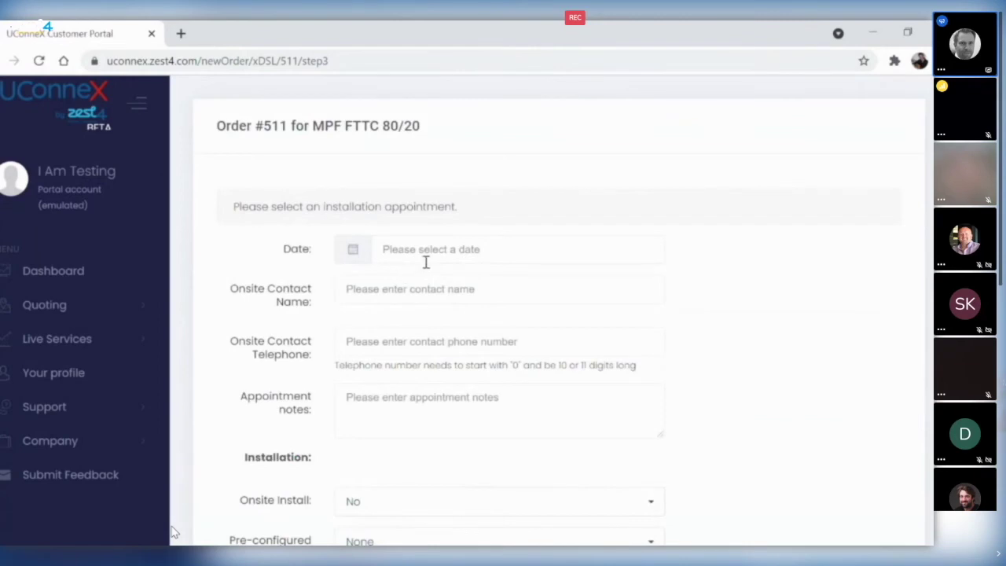
- Enter the onsite contact's name and telephone number
scroll(429, 256, "down", 1)
left_click(431, 181)
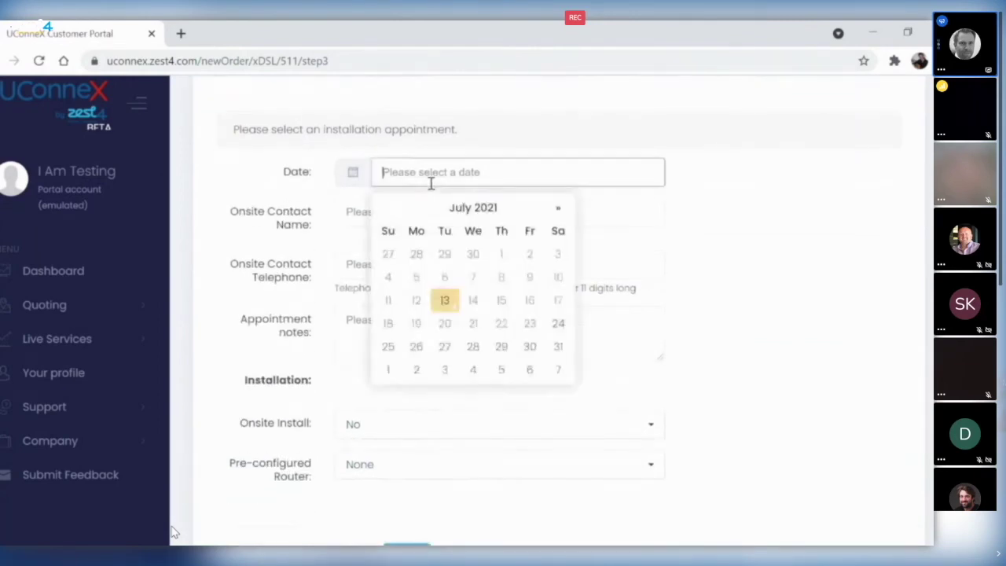
left_click(309, 199)
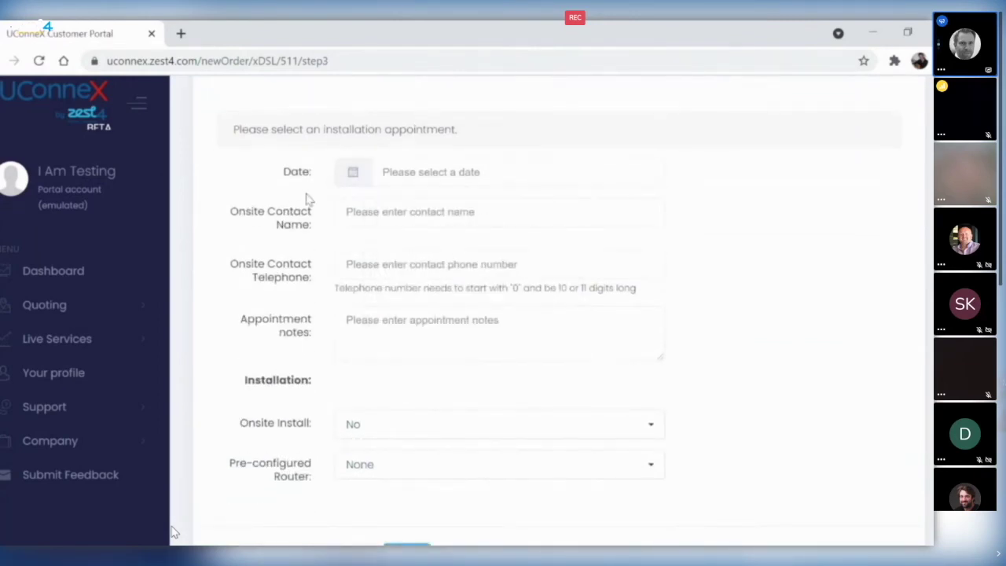
left_click(386, 225)
left_click(301, 202)
left_click(400, 273)
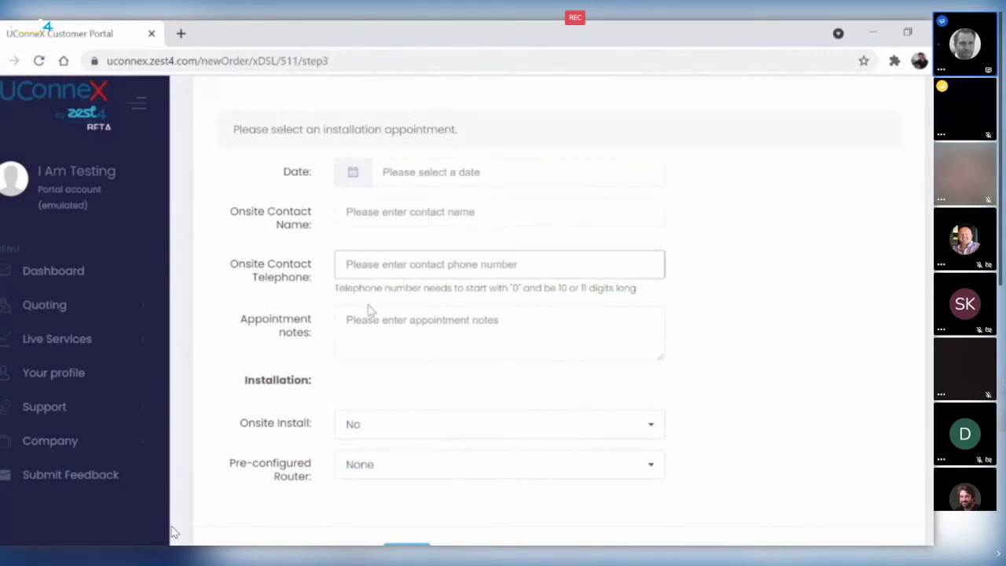
left_click(385, 228)
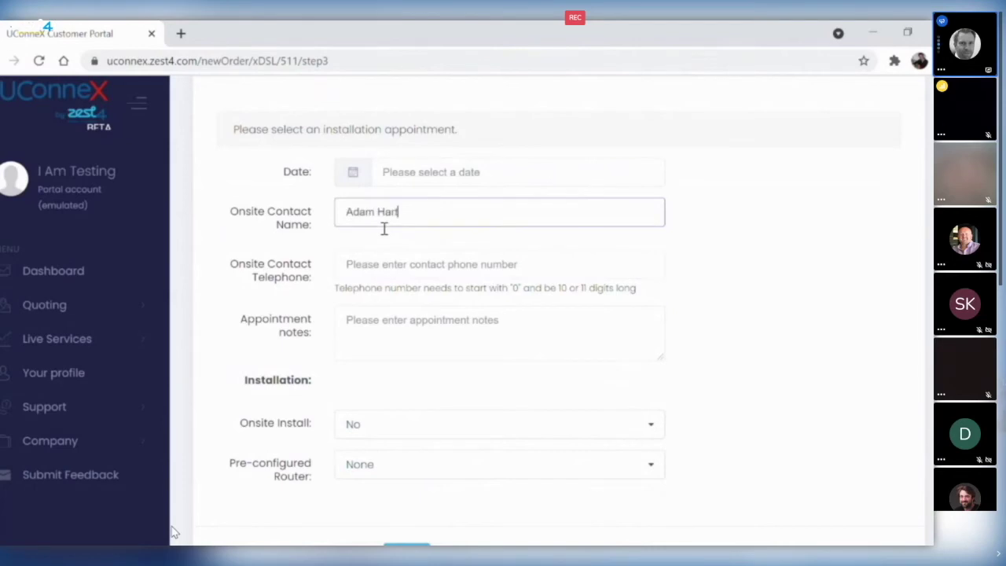
key("Tab")
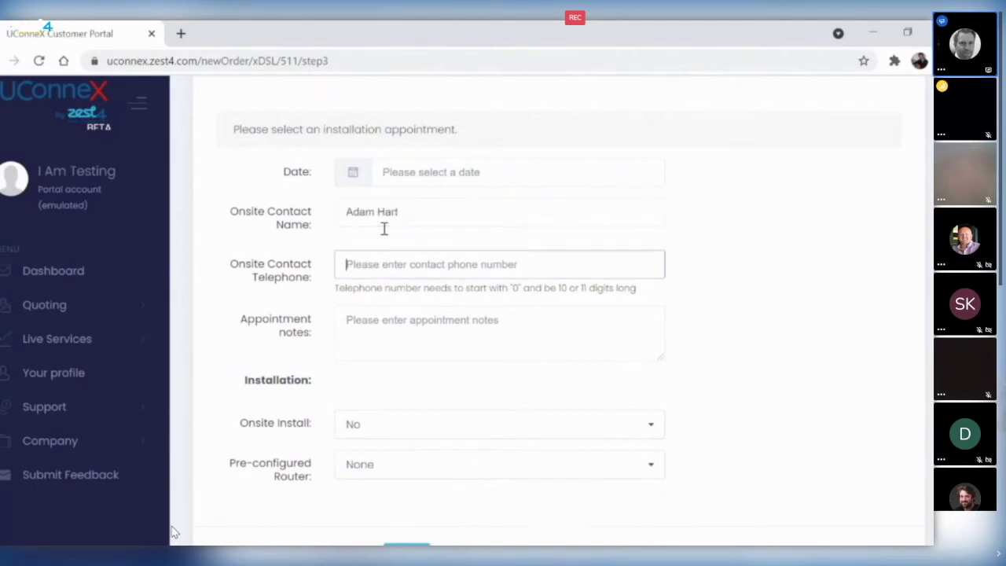
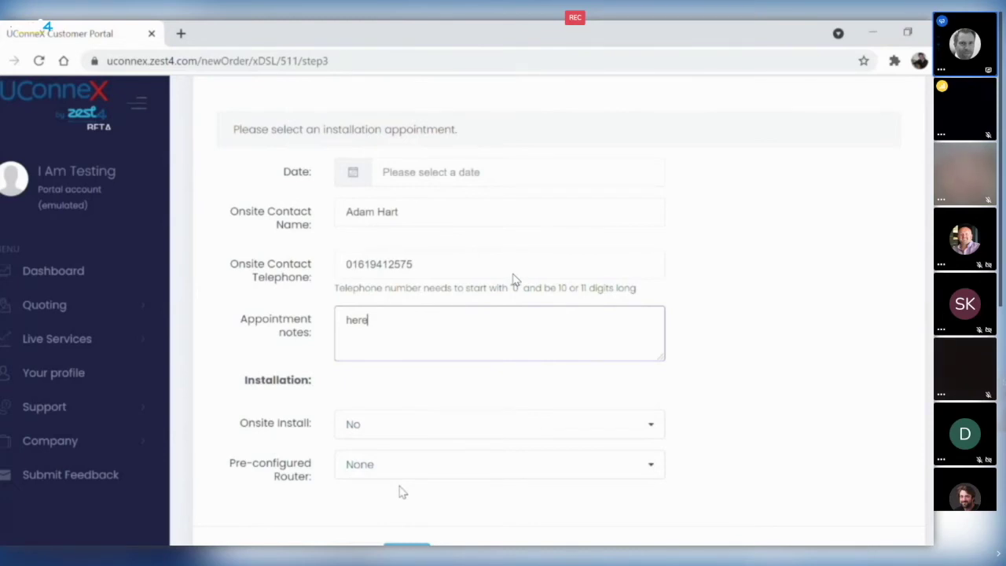
- Leave the pre-configured router as None, pick 4 August 2021 for installation, and submit
left_click(415, 474)
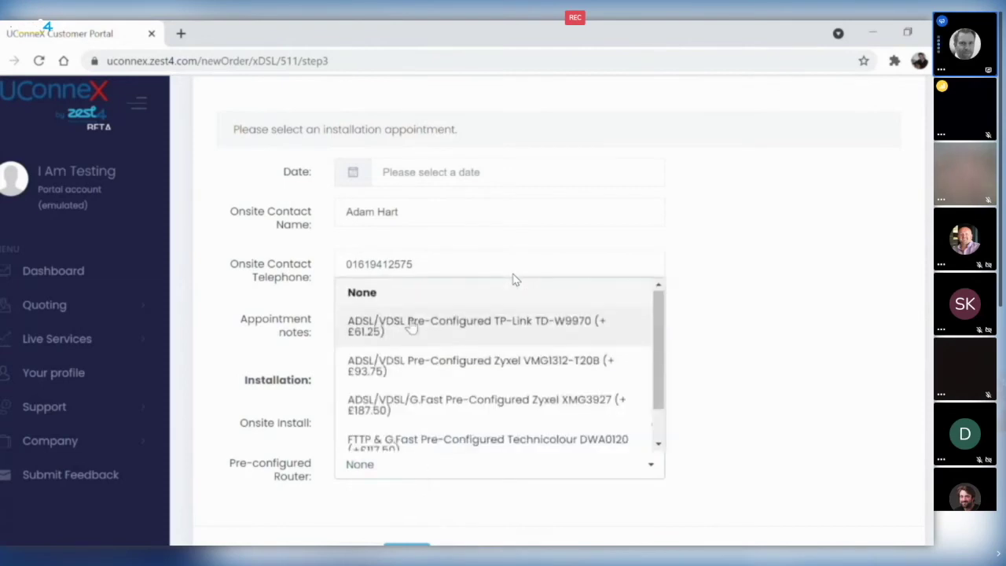
scroll(411, 383, "down", 1)
scroll(411, 382, "up", 1)
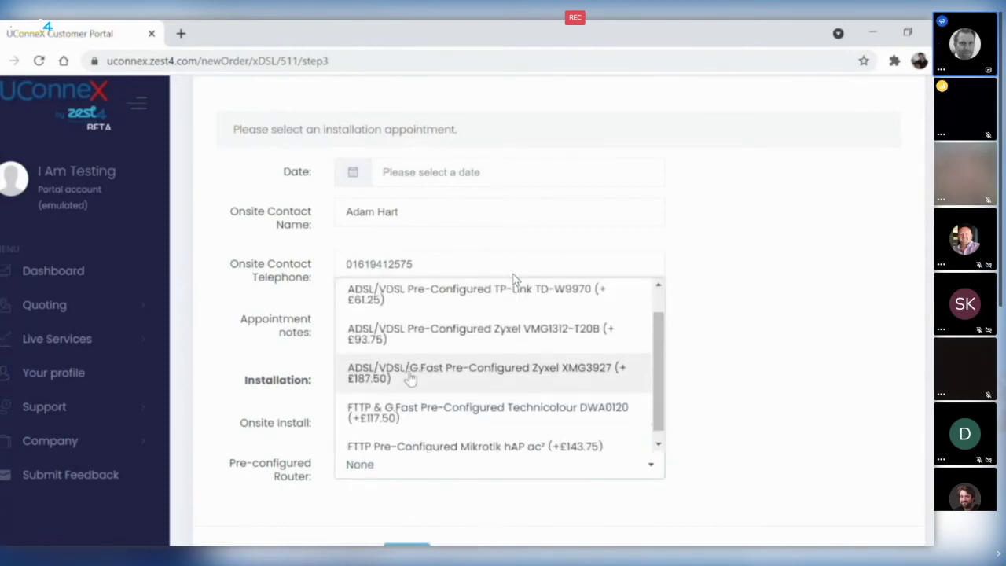
left_click(720, 363)
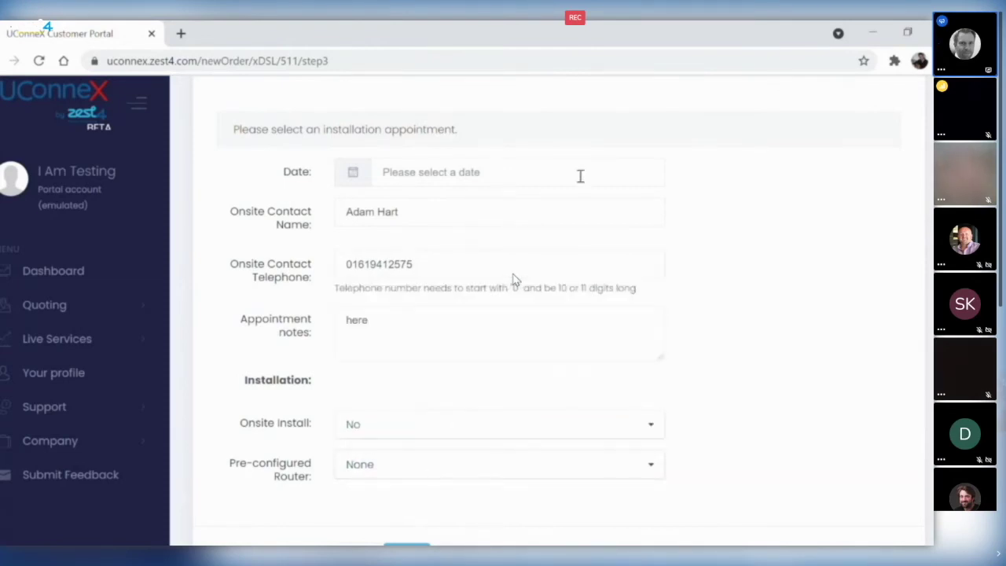
left_click(489, 175)
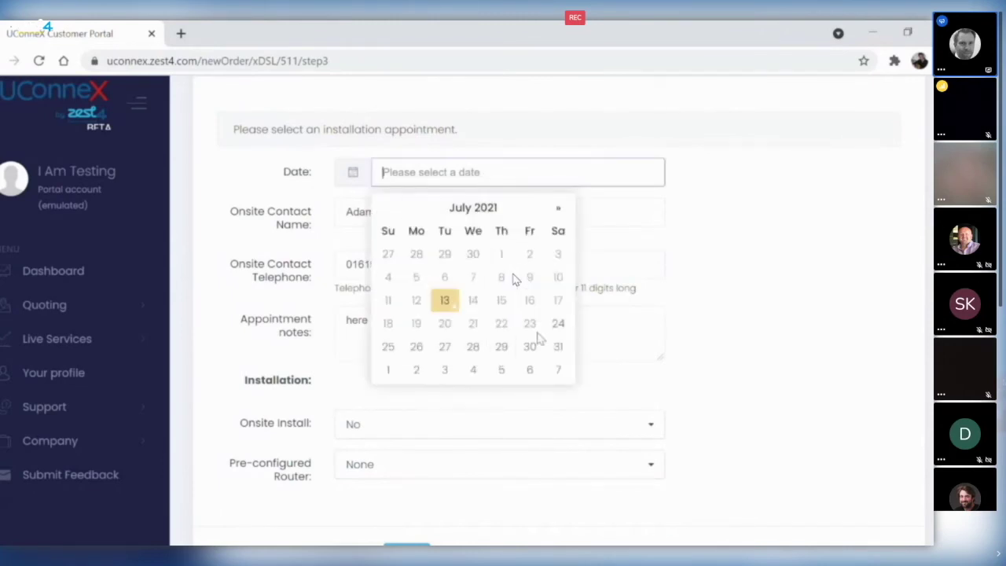
left_click(485, 376)
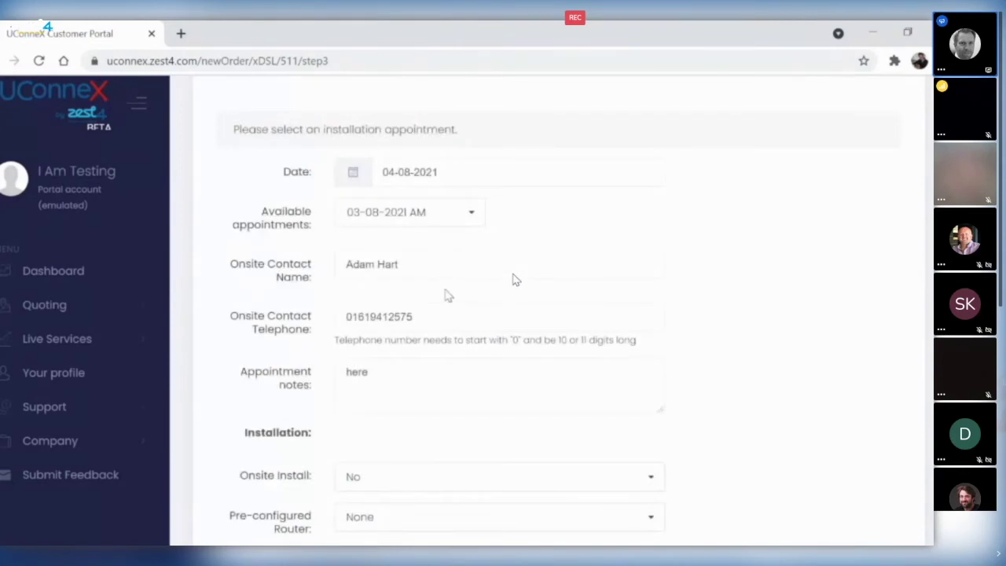
scroll(445, 295, "down", 2)
left_click(406, 469)
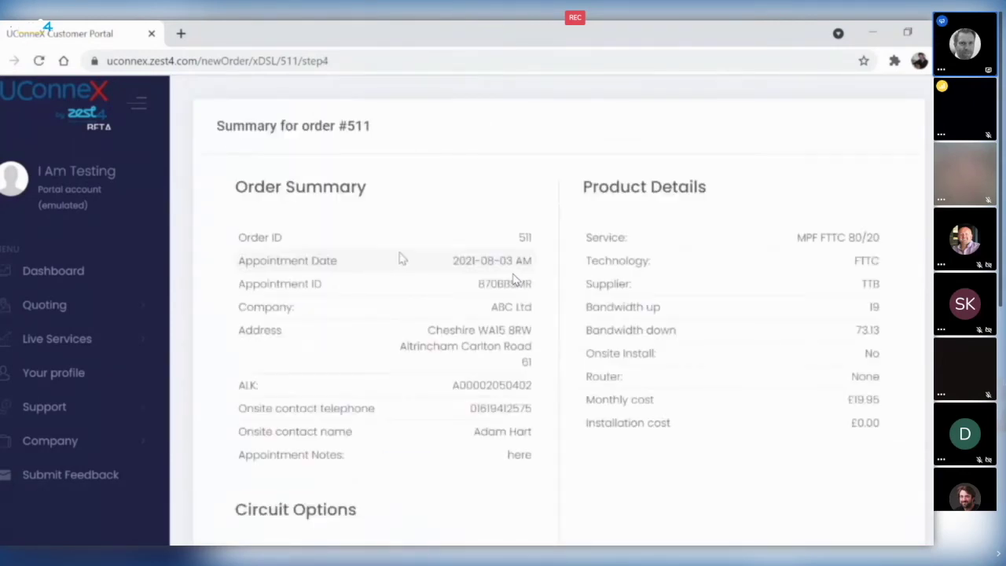
- Scroll through the FTTC order #511 summary
scroll(512, 281, "down", 3)
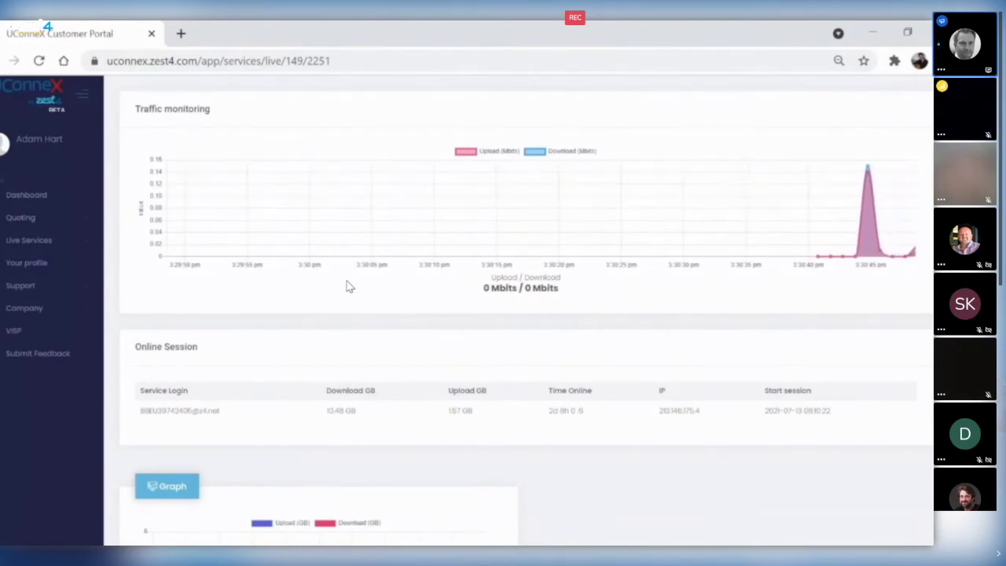
scroll(349, 287, "down", 1)
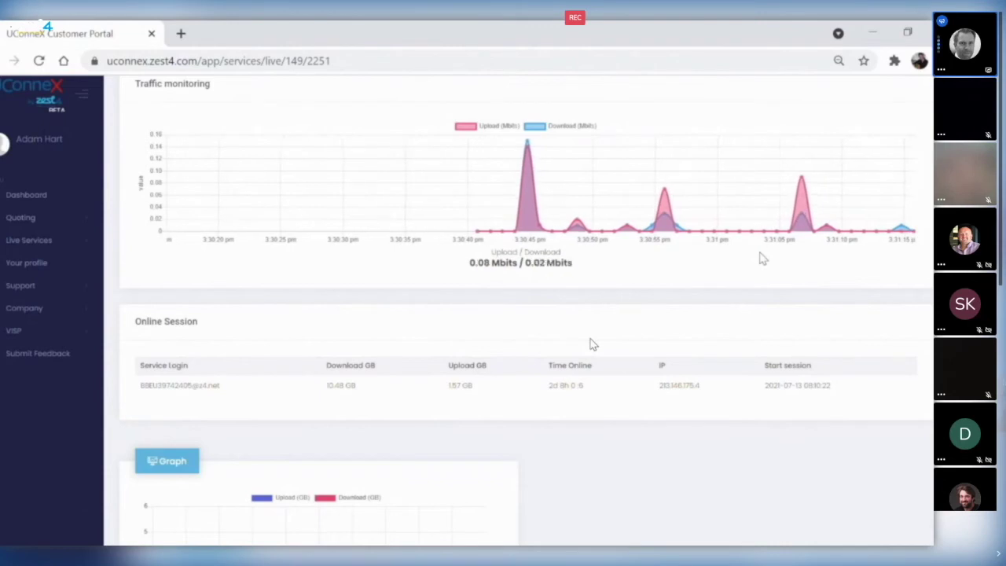
scroll(593, 344, "down", 3)
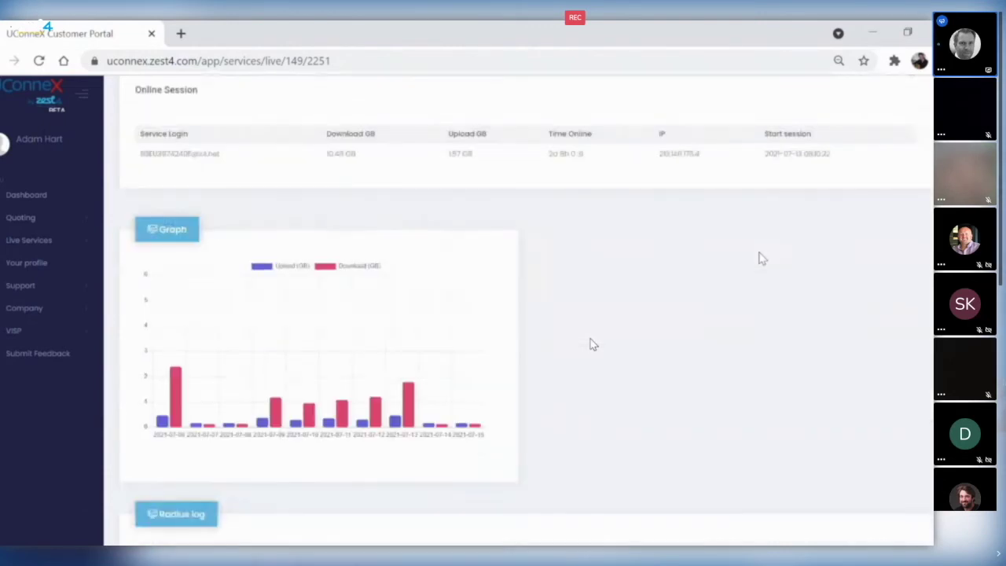
- Scroll to the RADIUS log and select the last session's time online, 19d 22h 0:27
scroll(594, 345, "down", 1)
mouse_move(408, 329)
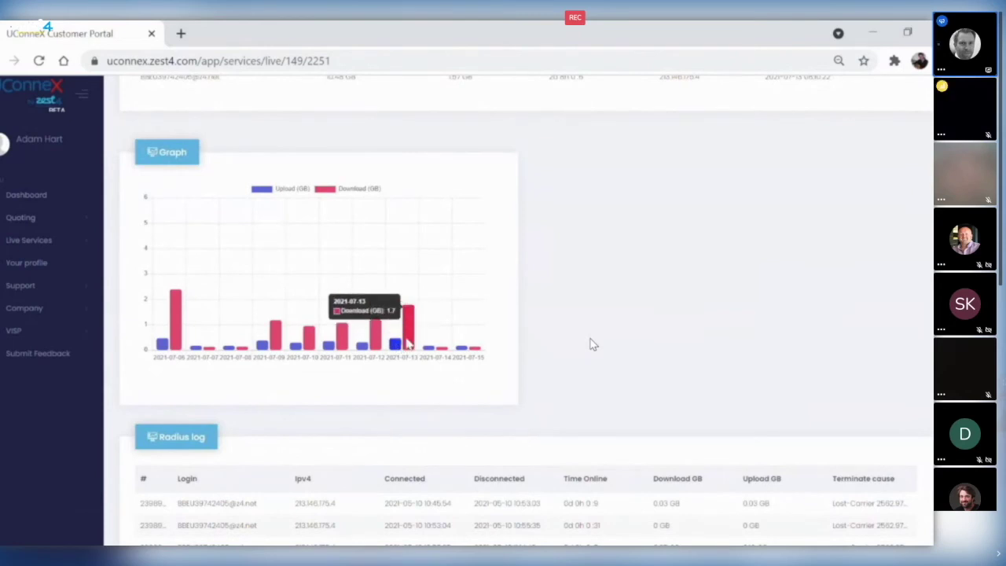
scroll(700, 318, "down", 3)
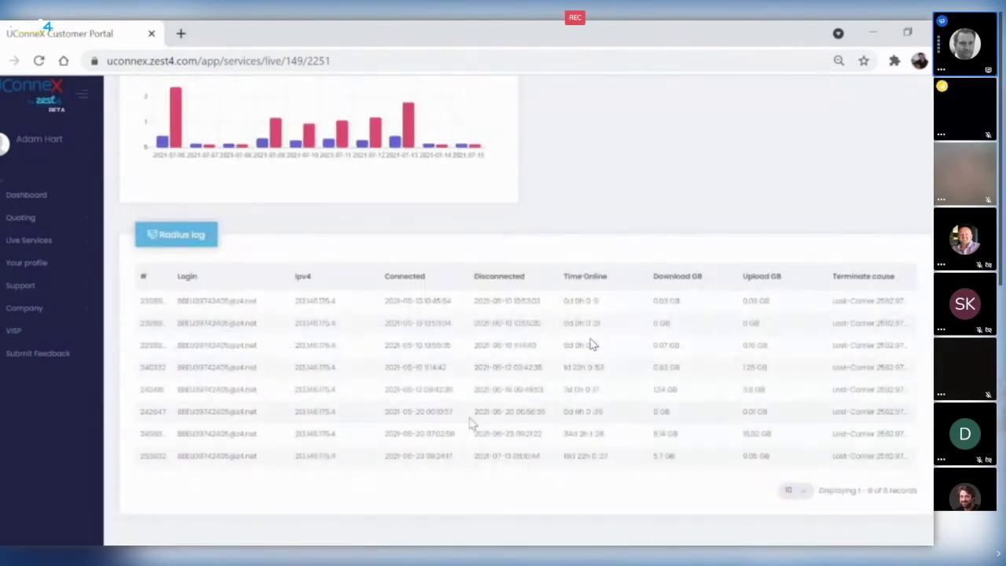
triple_click(607, 437)
double_click(573, 462)
left_click_drag(584, 464, 613, 462)
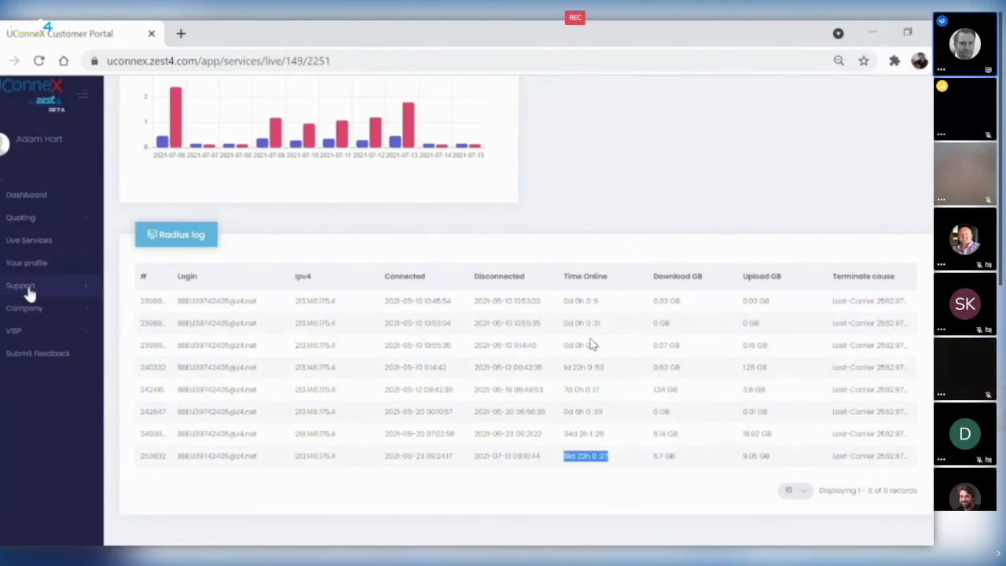
left_click(27, 291)
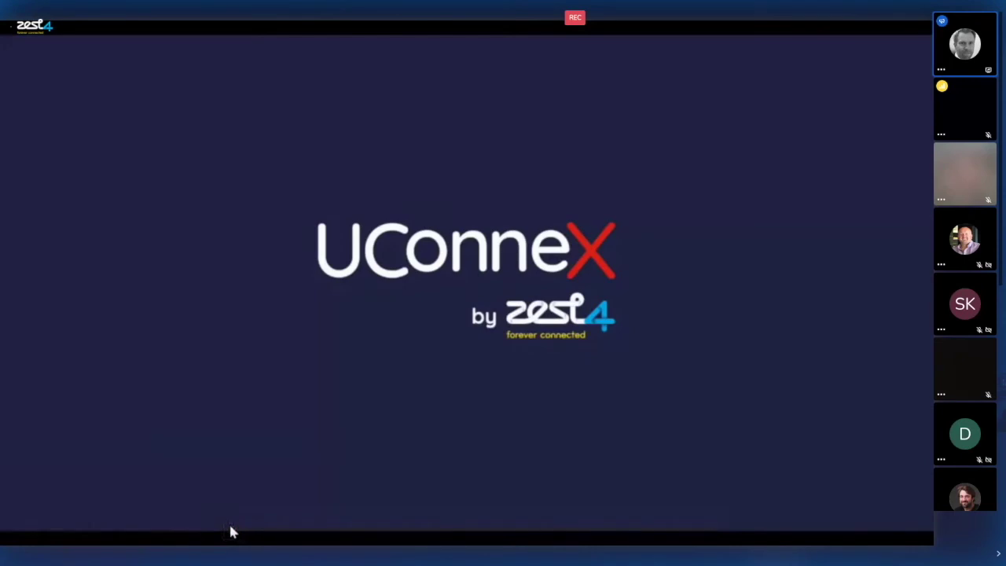
- Pause the closing video on the UConnex 'forever connected' logo
mouse_move(244, 528)
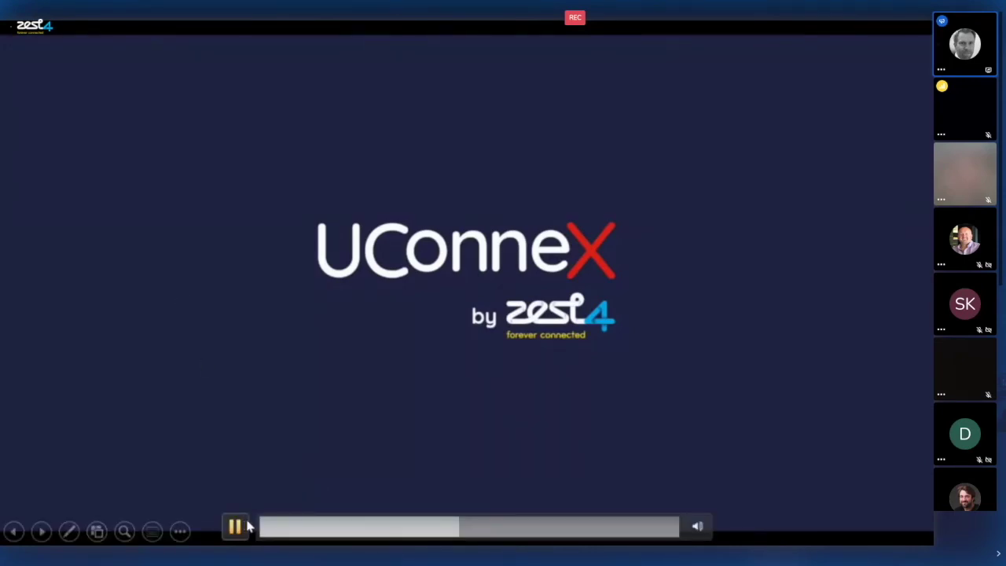
left_click(237, 528)
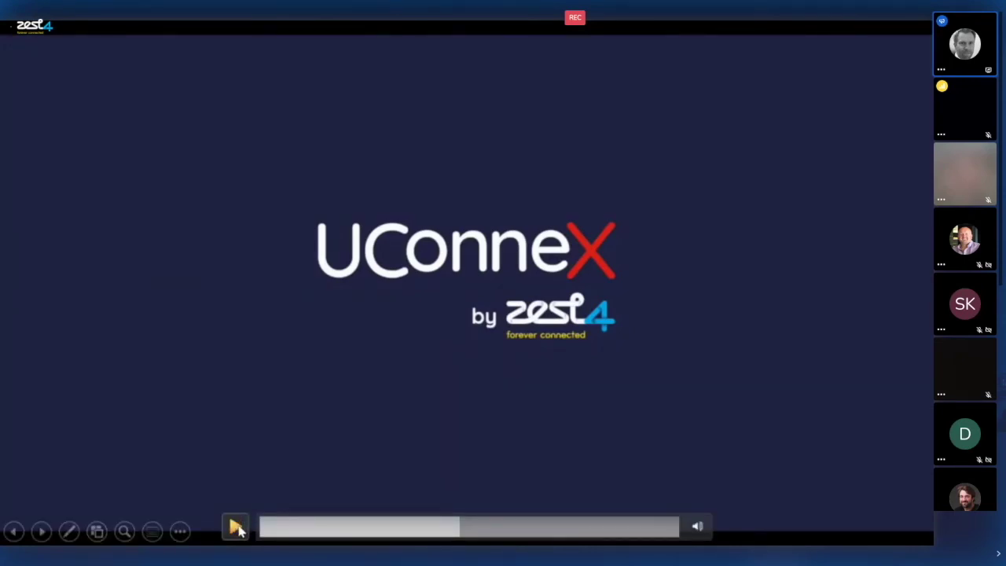